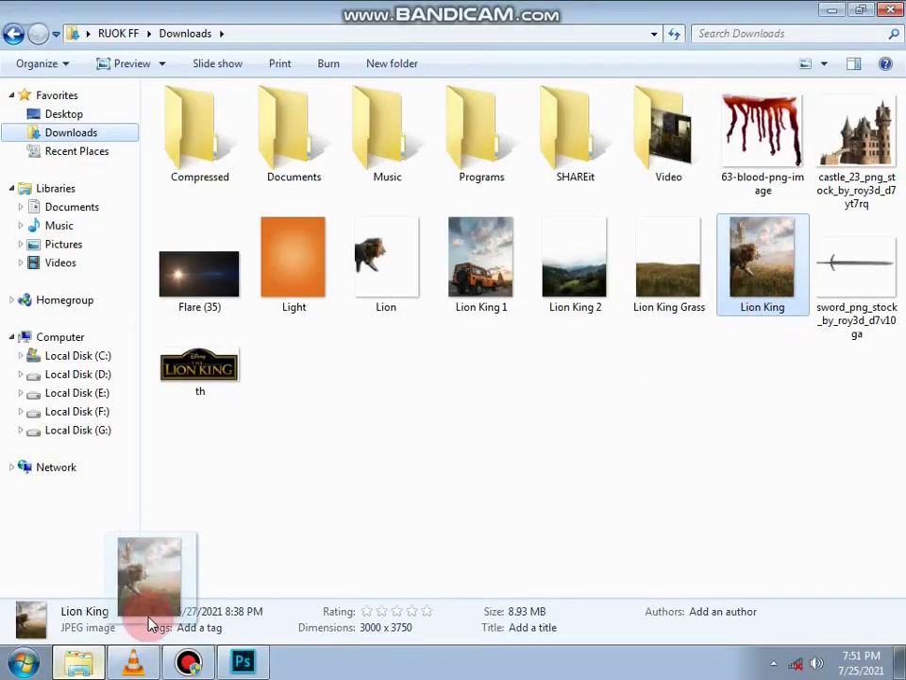
# Open Lion King.jpg and place the IMG_9125 photo of the man onto it
pyautogui.moveTo(149, 616); pyautogui.dragTo(292, 472)
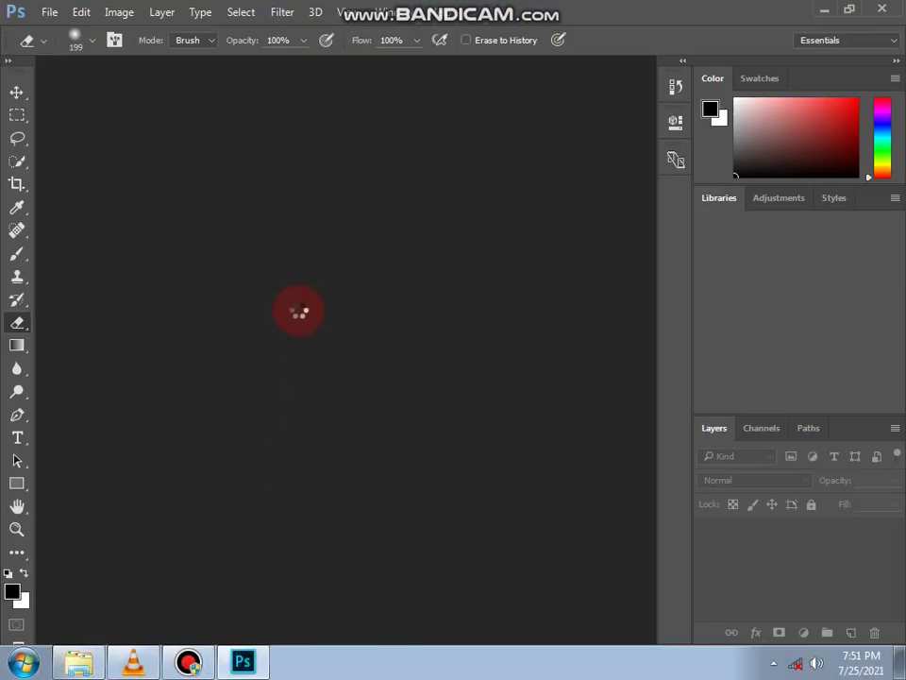
pyautogui.moveTo(310, 300); pyautogui.dragTo(276, 321)
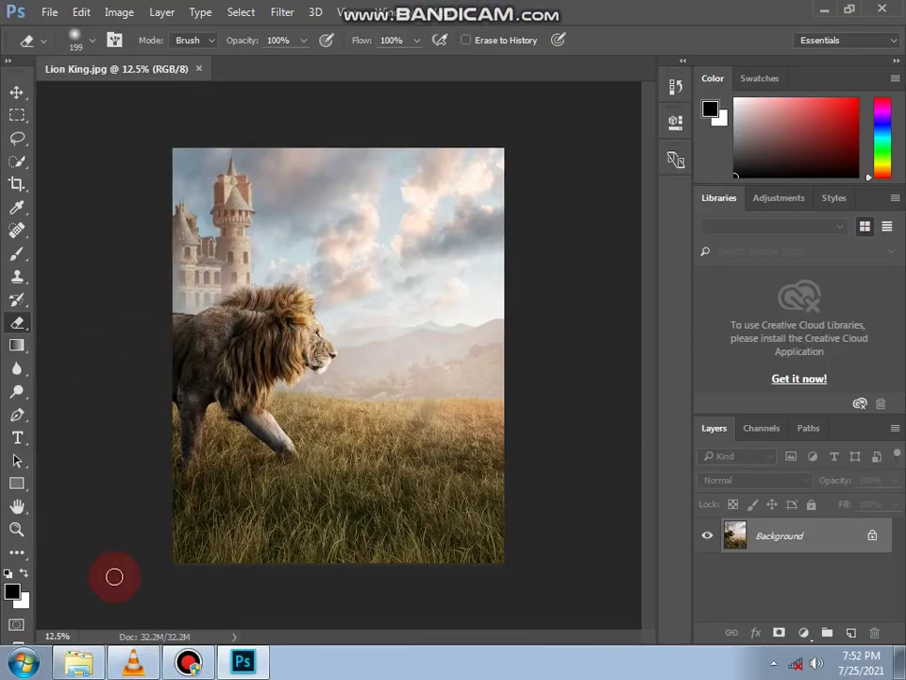
pyautogui.click(78, 661)
pyautogui.click(74, 412)
pyautogui.moveTo(311, 267)
pyautogui.mouseDown()
pyautogui.moveTo(434, 480)
pyautogui.moveTo(400, 442)
pyautogui.mouseUp()
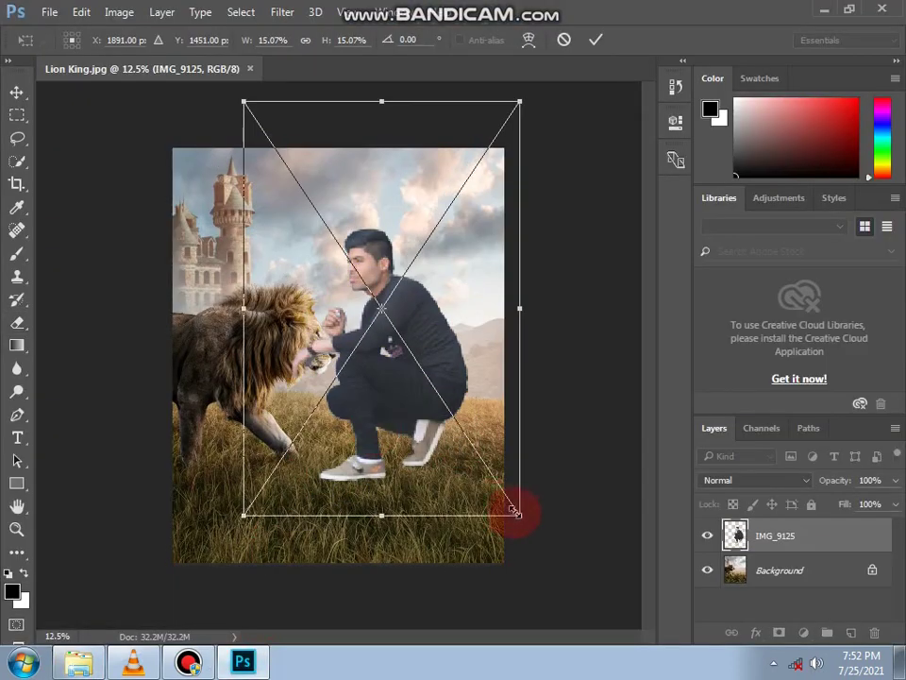
# Shrink the man to about 10% and position him on the grass facing the lion
pyautogui.moveTo(514, 511)
pyautogui.mouseDown()
pyautogui.moveTo(430, 370)
pyautogui.moveTo(456, 435)
pyautogui.moveTo(471, 450)
pyautogui.moveTo(489, 435)
pyautogui.mouseUp()
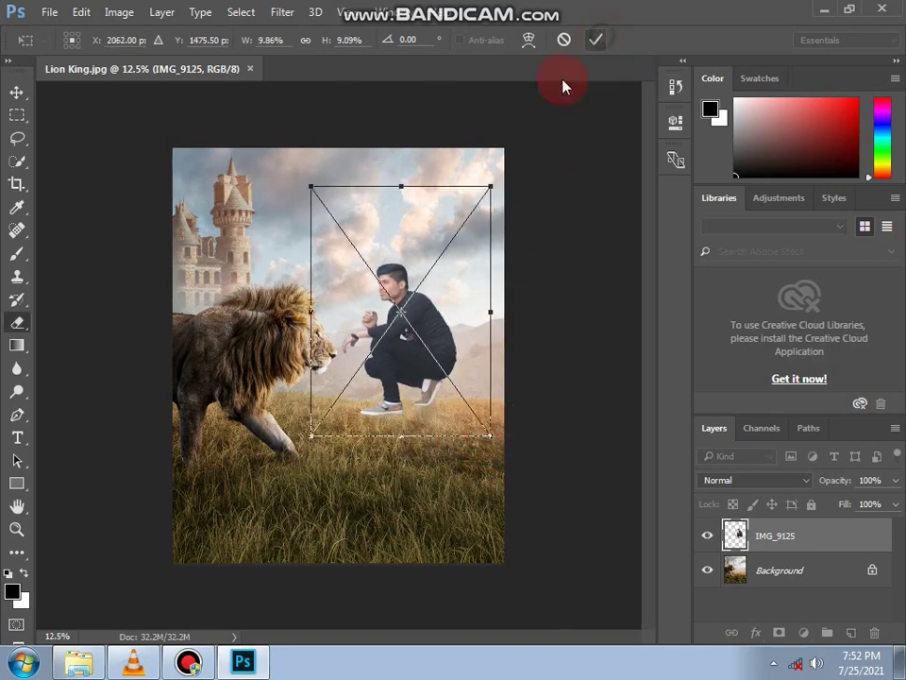
pyautogui.press('Return')
pyautogui.click(17, 92)
pyautogui.moveTo(415, 340); pyautogui.dragTo(406, 373)
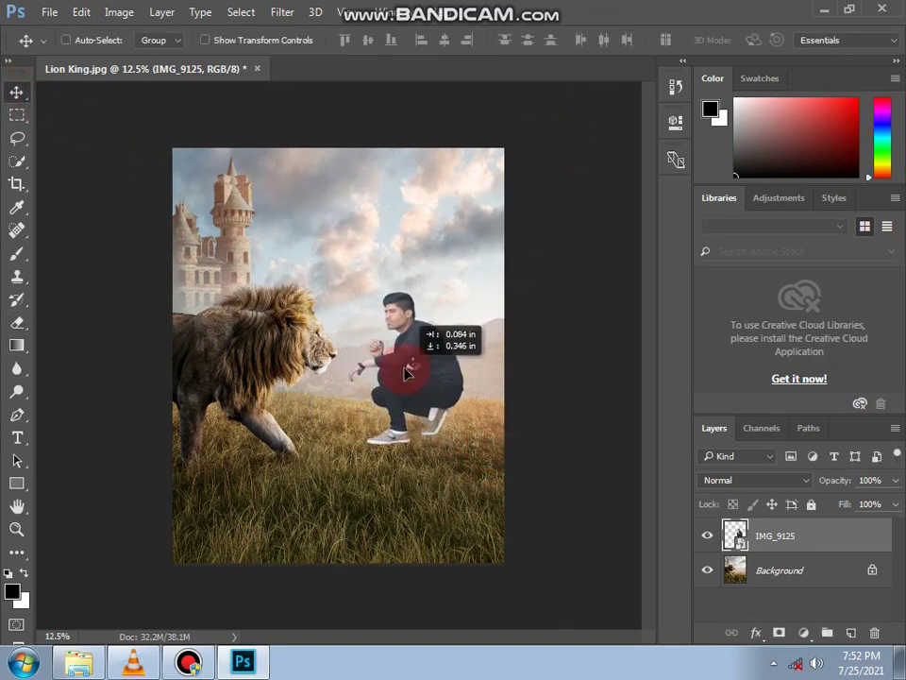
pyautogui.moveTo(467, 444); pyautogui.dragTo(485, 463)
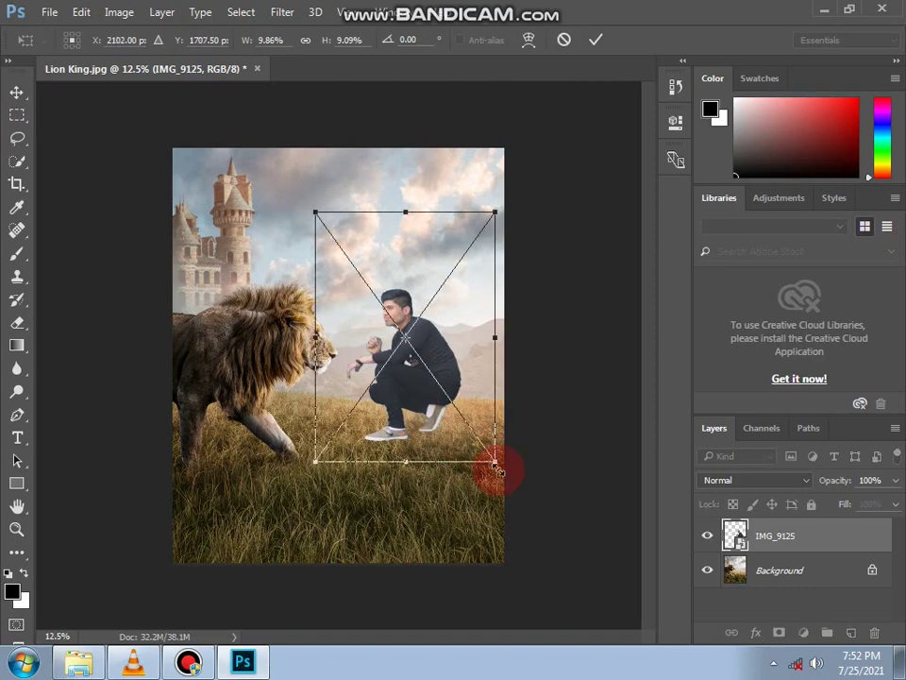
pyautogui.moveTo(424, 422)
pyautogui.mouseDown()
pyautogui.moveTo(453, 441)
pyautogui.moveTo(446, 444)
pyautogui.moveTo(446, 435)
pyautogui.mouseUp()
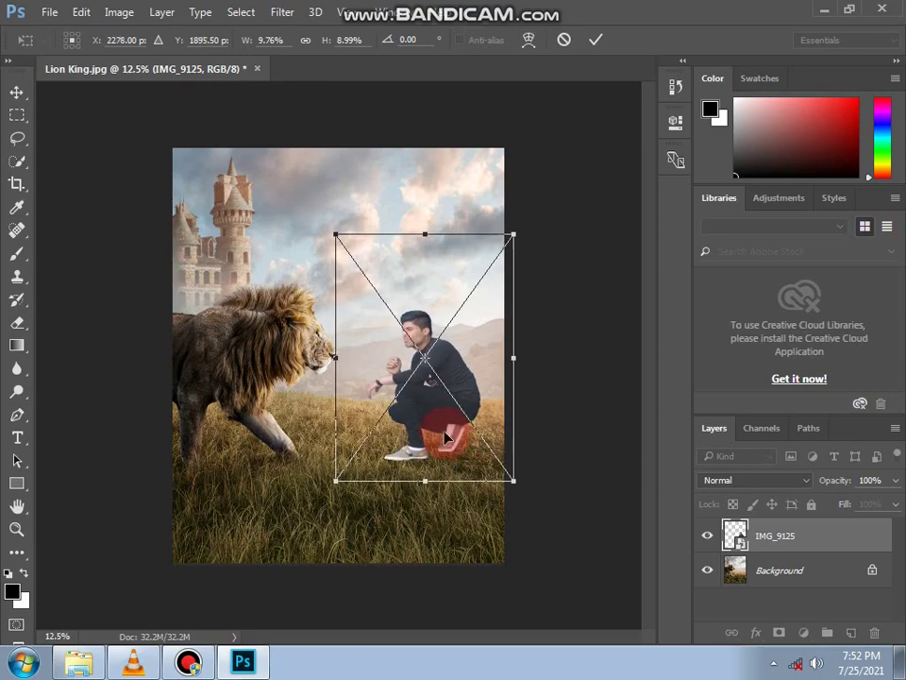
# Commit the man's placement, rasterize his layer for erasing, and zoom in on his feet
pyautogui.press('Return')
pyautogui.click(18, 324)
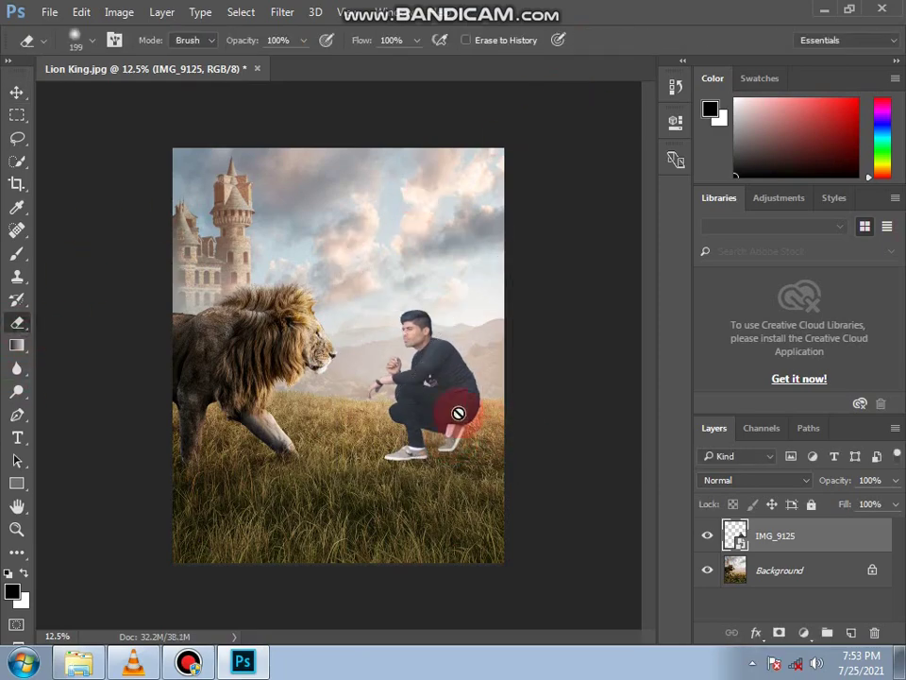
pyautogui.click(455, 415)
pyautogui.press('Return')
pyautogui.hotkey('ctrl', '+')
pyautogui.scroll(4, 423, 518)
# Erase the shoe bottoms with a soft 199 px eraser so grass overlaps them
pyautogui.rightClick(462, 479)
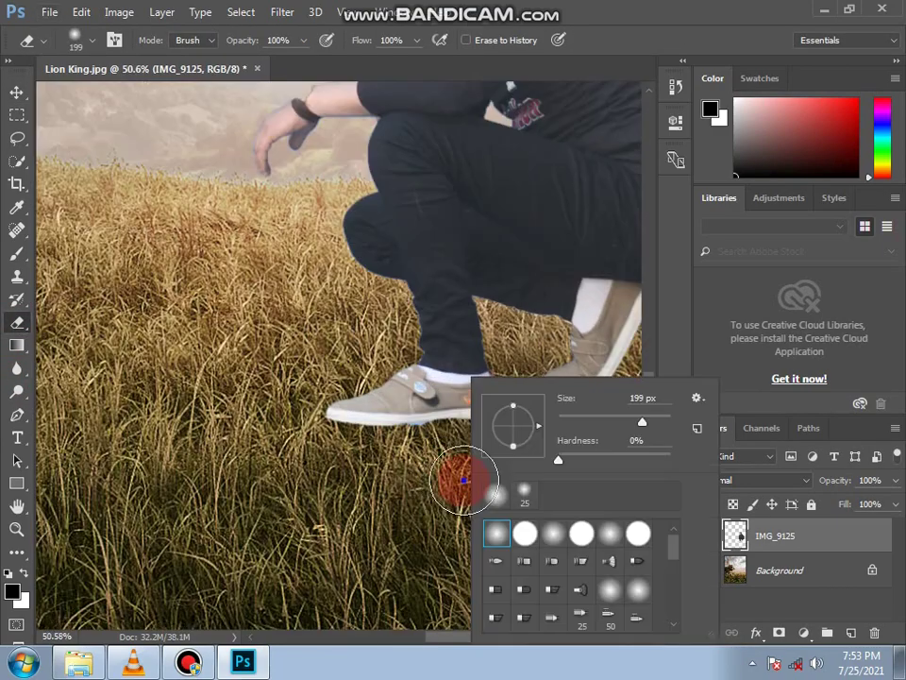
pyautogui.click(390, 476)
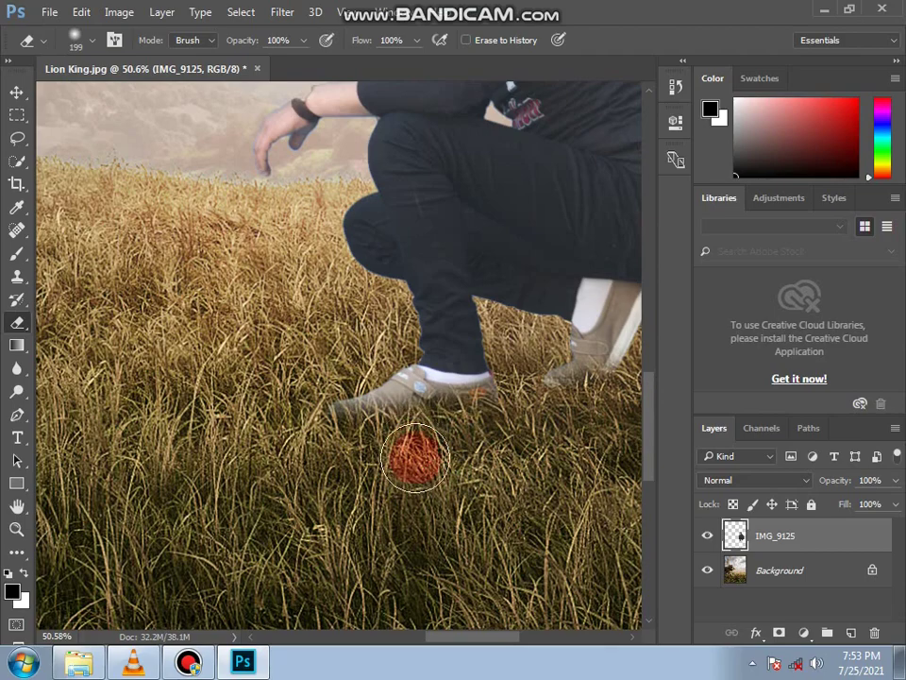
pyautogui.scroll(-3, 415, 460)
pyautogui.scroll(-1, 490, 504)
pyautogui.scroll(-1, 504, 516)
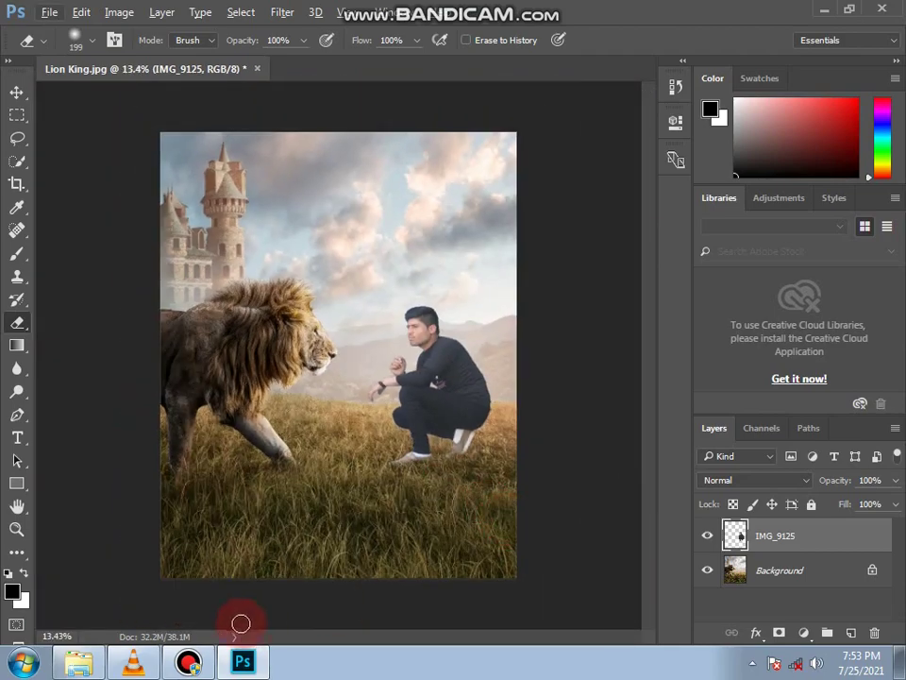
# Place the Shadow image from the drive F photo folder onto the canvas
pyautogui.click(79, 667)
pyautogui.doubleClick(651, 147)
pyautogui.scroll(-10, 453, 207)
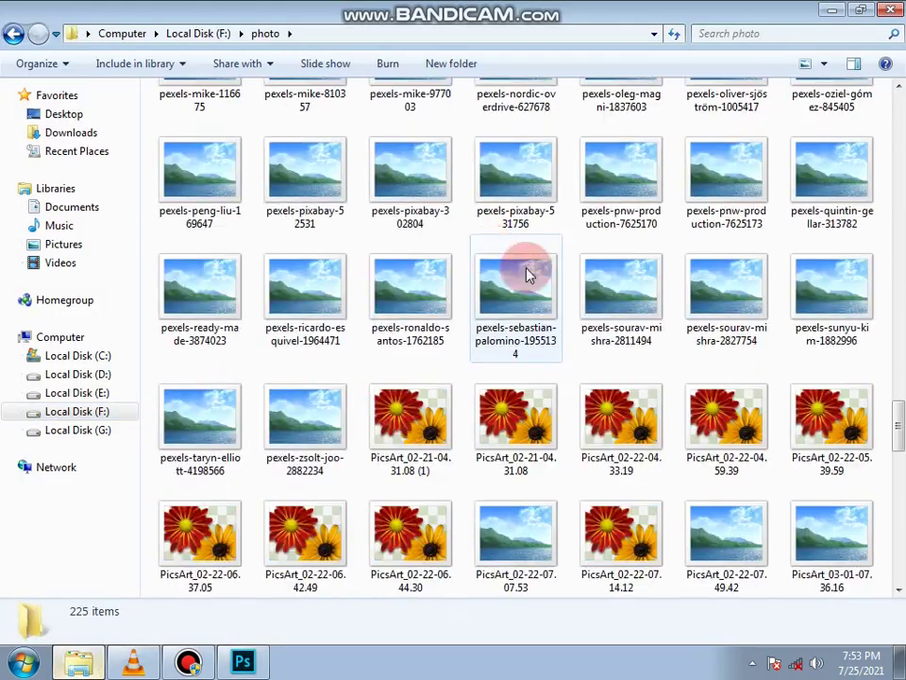
pyautogui.scroll(-3, 516, 347)
pyautogui.scroll(-4, 449, 374)
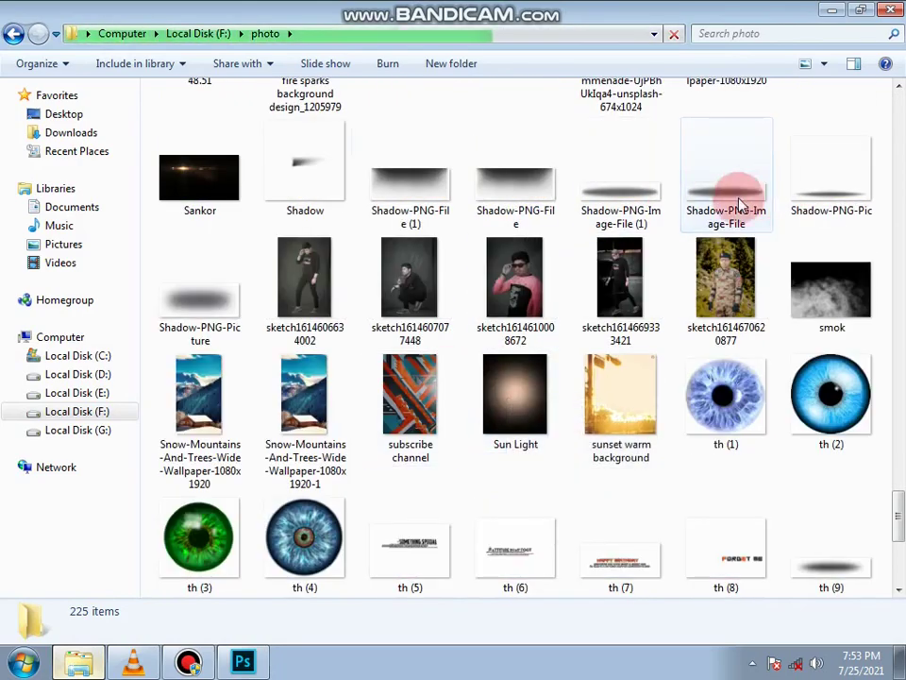
pyautogui.click(305, 168)
pyautogui.moveTo(200, 585); pyautogui.dragTo(370, 526)
# Rotate the shadow about 96°, stretch it under the man's feet, and move it below his layer
pyautogui.moveTo(522, 365)
pyautogui.mouseDown()
pyautogui.moveTo(563, 536)
pyautogui.moveTo(423, 500)
pyautogui.moveTo(666, 482)
pyautogui.moveTo(540, 497)
pyautogui.mouseUp()
pyautogui.moveTo(151, 470); pyautogui.dragTo(70, 458)
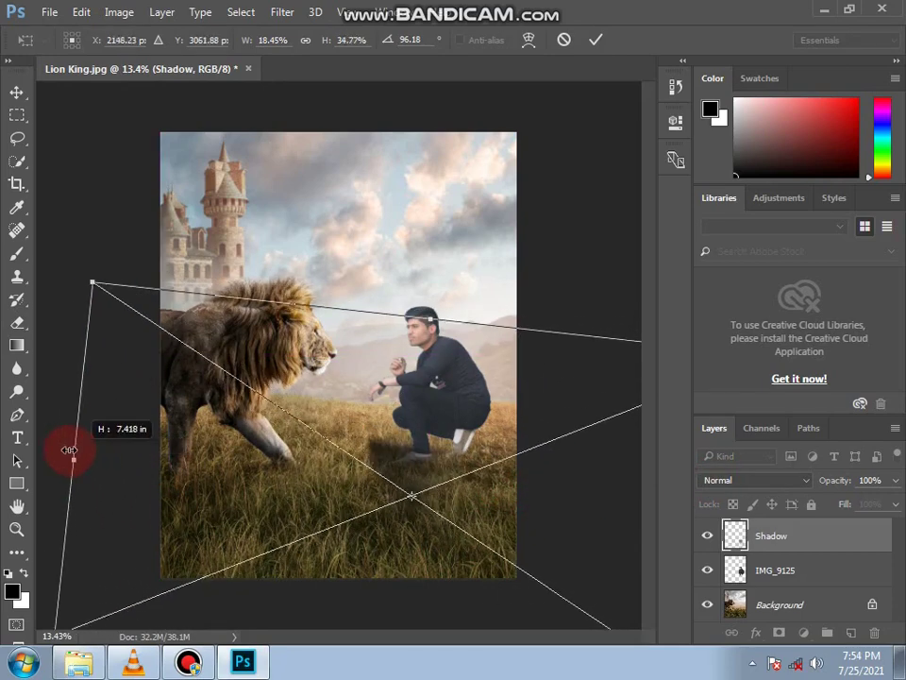
pyautogui.moveTo(336, 476); pyautogui.dragTo(368, 477)
pyautogui.press('Return')
pyautogui.press('e')
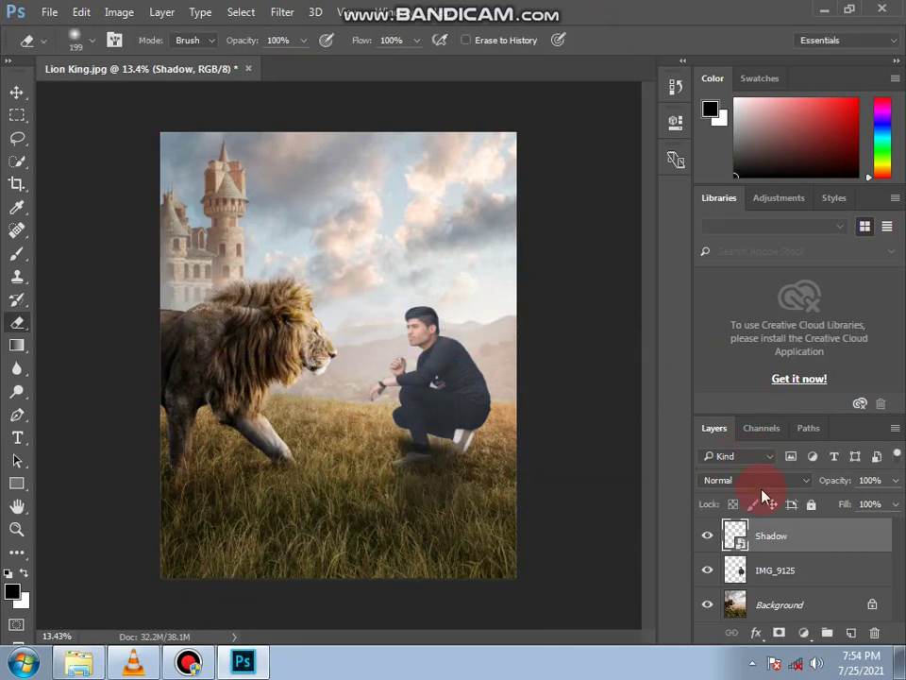
pyautogui.moveTo(771, 535); pyautogui.dragTo(774, 583)
# Rasterize the Shadow layer and erase the shadow showing around the shoes
pyautogui.click(527, 398)
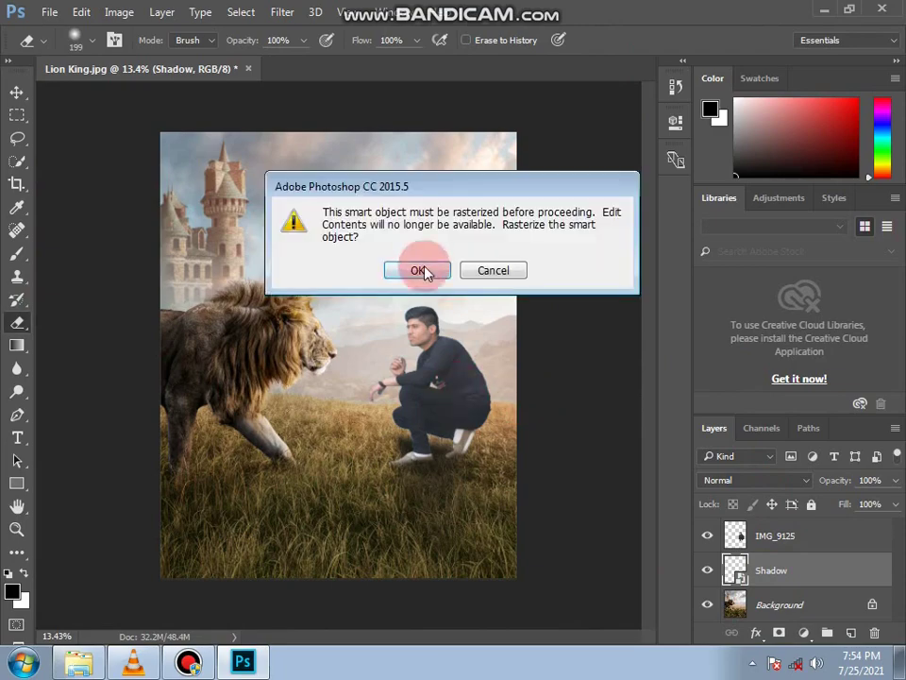
pyautogui.click(423, 270)
pyautogui.scroll(5, 433, 393)
pyautogui.moveTo(467, 507); pyautogui.dragTo(394, 535)
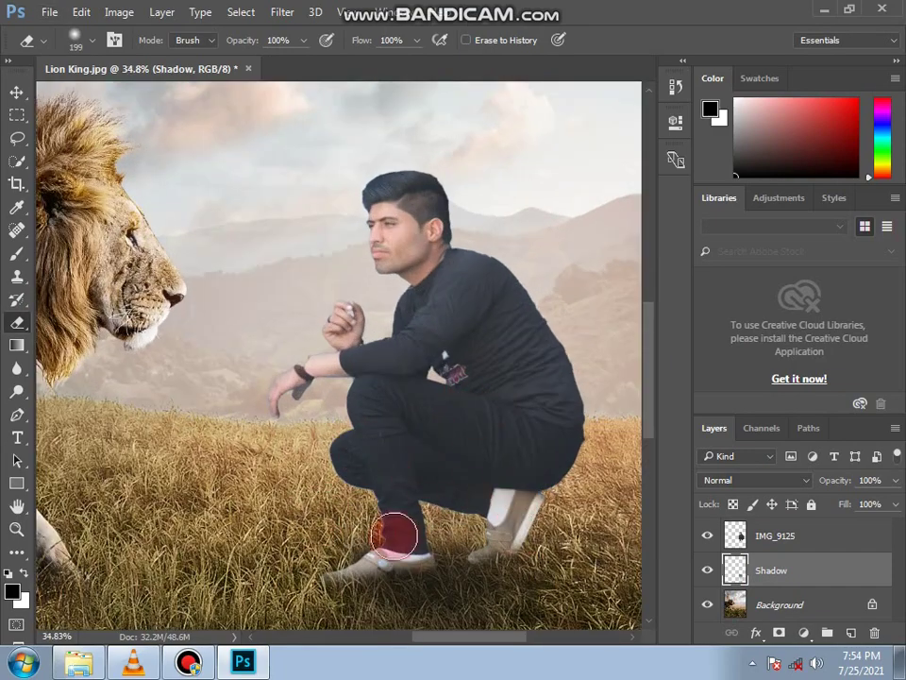
pyautogui.scroll(-4, 495, 469)
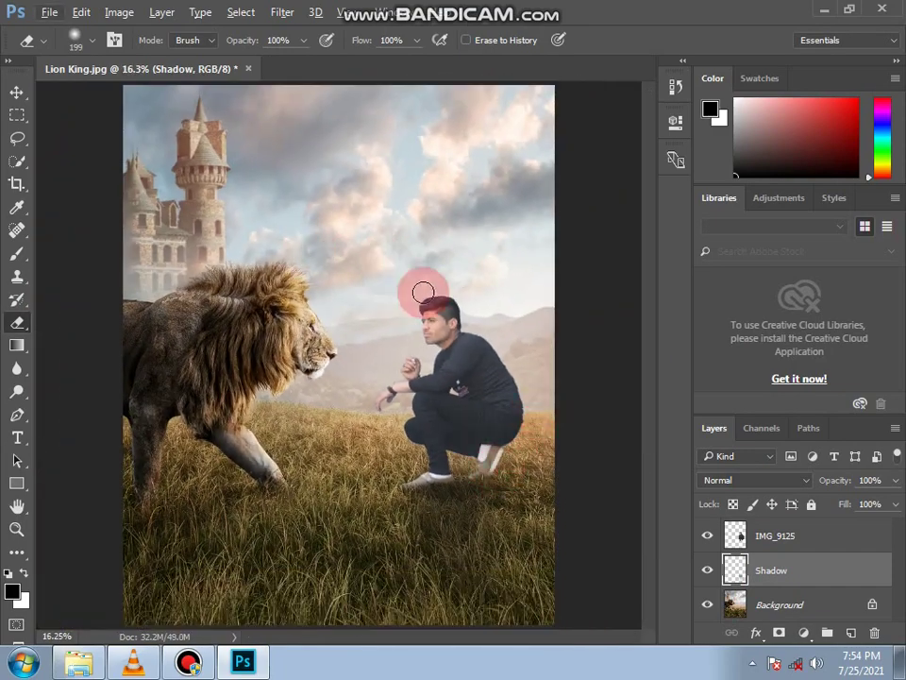
pyautogui.scroll(-1, 423, 292)
# Enlarge the man's IMG_9125 layer slightly
pyautogui.click(779, 536)
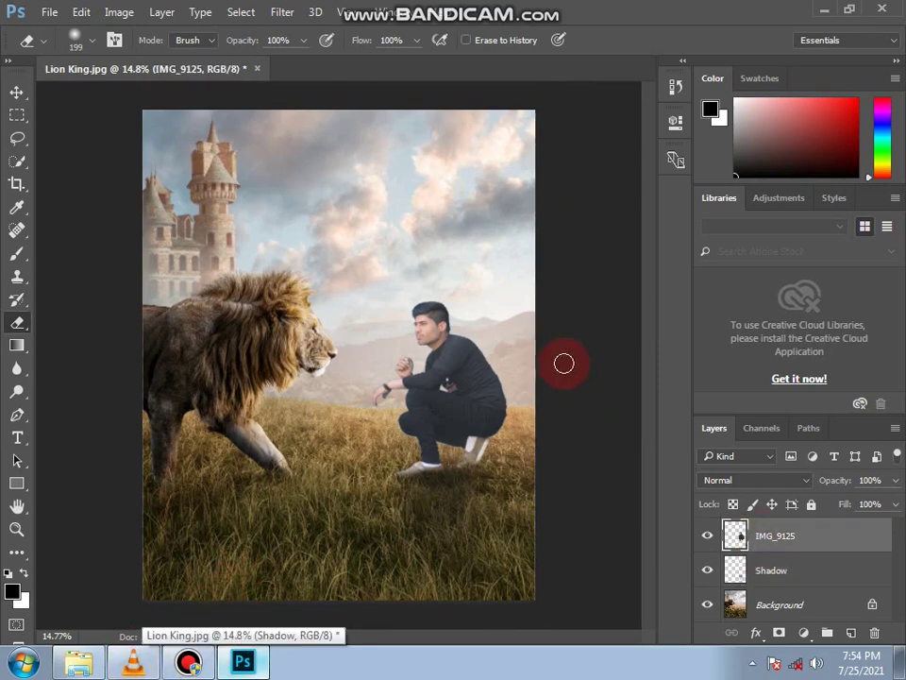
pyautogui.click(11, 89)
pyautogui.moveTo(507, 298); pyautogui.dragTo(511, 290)
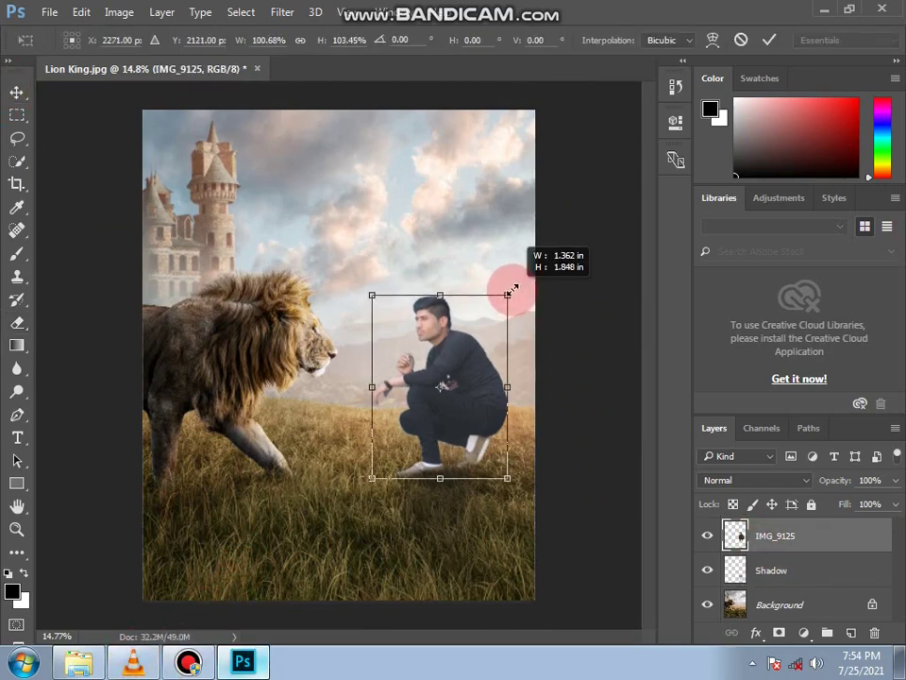
pyautogui.click(514, 257)
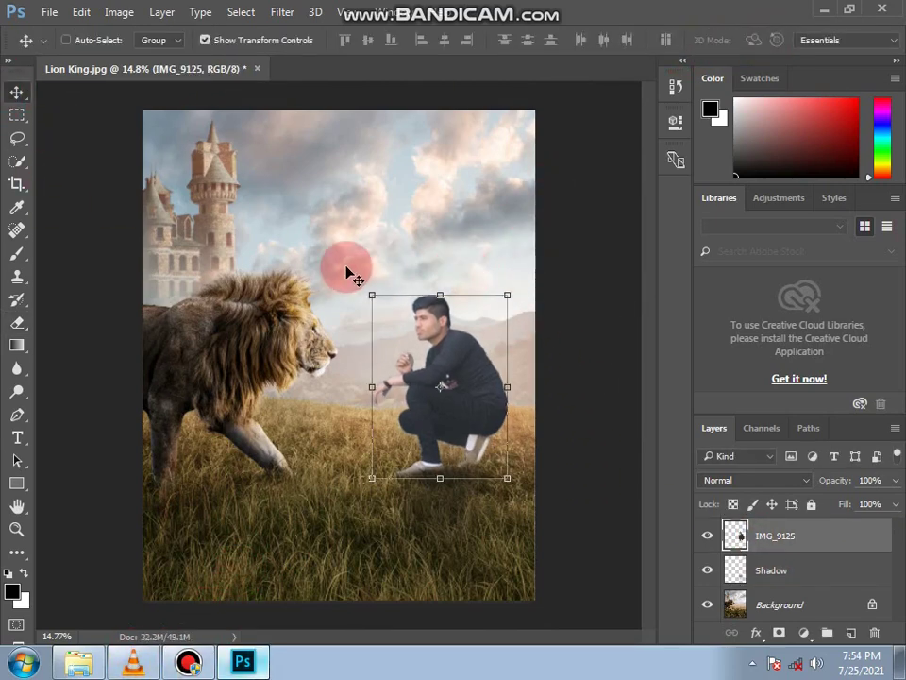
# Apply a Camera Raw Filter with Clarity raised to +29
pyautogui.press('ctrl')
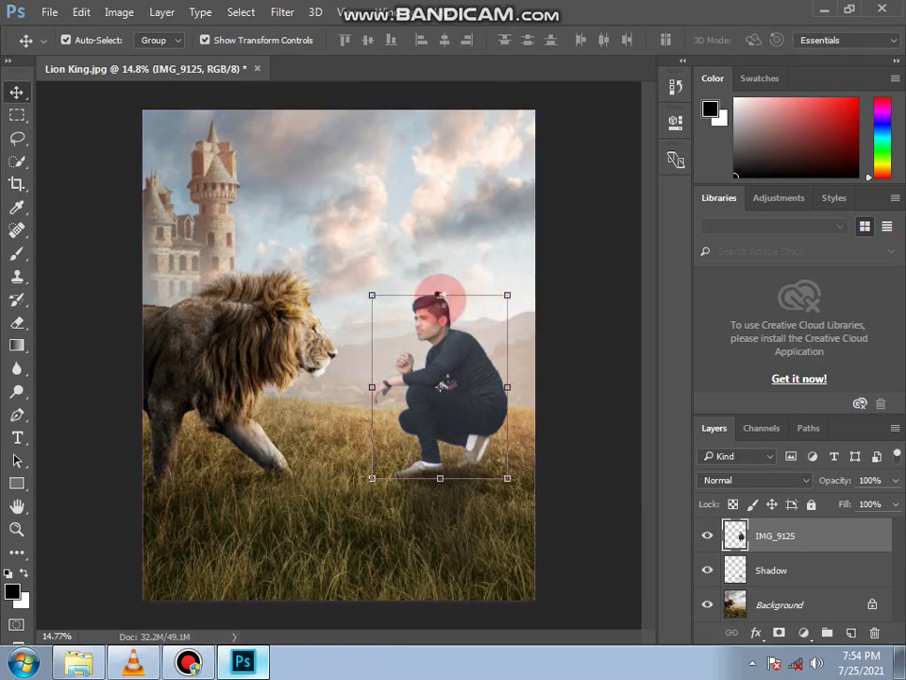
pyautogui.hotkey('ctrl', 'shift', 'a')
pyautogui.moveTo(770, 540); pyautogui.dragTo(797, 543)
pyautogui.click(855, 610)
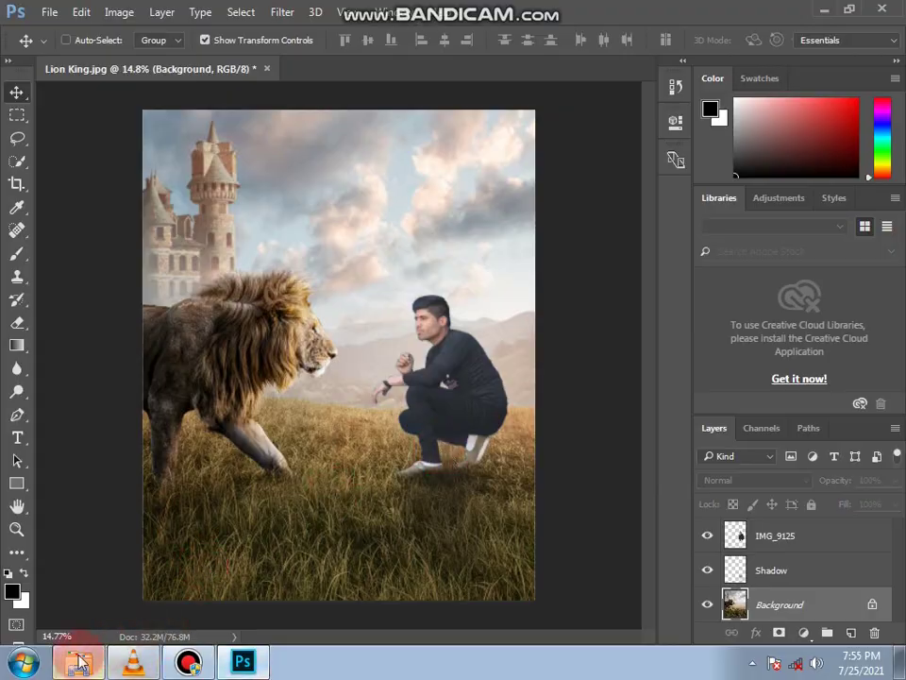
# Place a second Shadow image beneath the lion
pyautogui.click(78, 664)
pyautogui.moveTo(303, 97)
pyautogui.mouseDown()
pyautogui.moveTo(262, 522)
pyautogui.moveTo(495, 147)
pyautogui.moveTo(394, 466)
pyautogui.moveTo(474, 421)
pyautogui.moveTo(370, 475)
pyautogui.moveTo(581, 551)
pyautogui.moveTo(414, 520)
pyautogui.moveTo(552, 578)
pyautogui.moveTo(491, 515)
pyautogui.moveTo(583, 288)
pyautogui.moveTo(481, 396)
pyautogui.moveTo(510, 461)
pyautogui.moveTo(648, 436)
pyautogui.moveTo(510, 522)
pyautogui.moveTo(503, 514)
pyautogui.mouseUp()
pyautogui.press('Return')
pyautogui.click(17, 322)
# Rasterize the new shadow and erase it around the lion's legs and paw
pyautogui.click(307, 373)
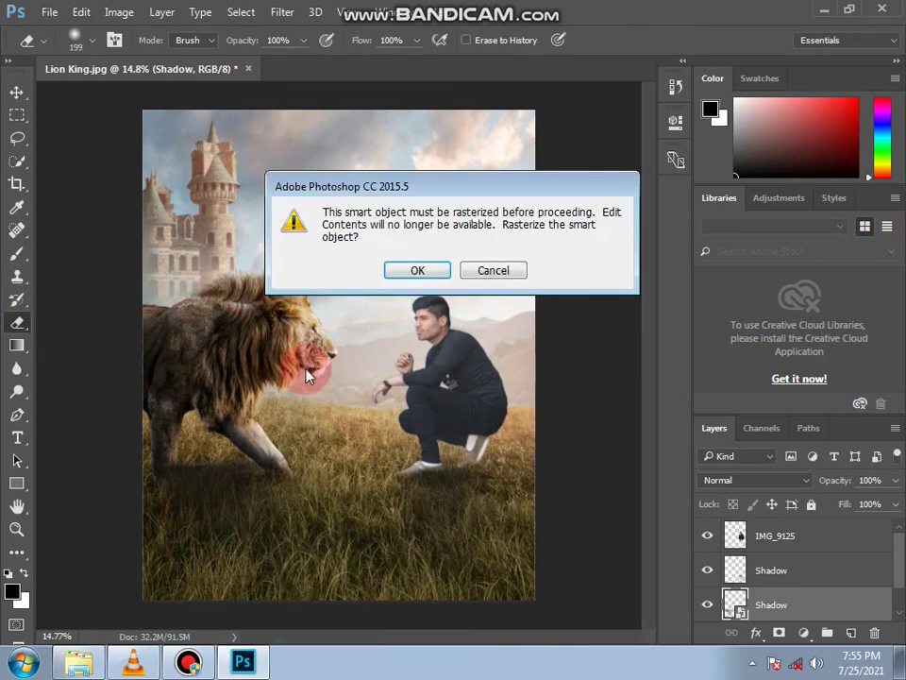
pyautogui.click(400, 272)
pyautogui.press('z')
pyautogui.moveTo(229, 440); pyautogui.dragTo(239, 459)
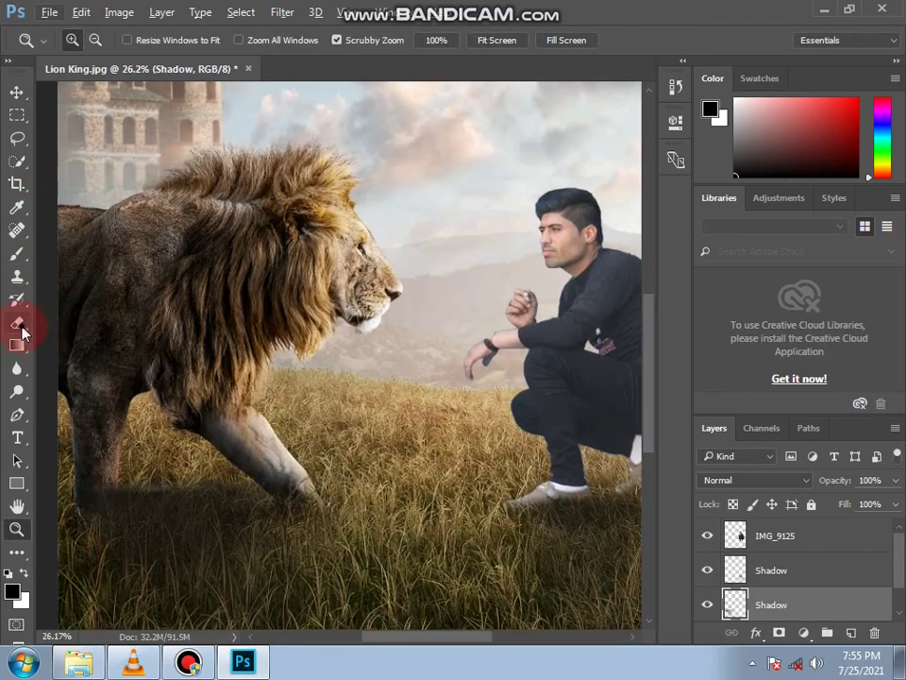
pyautogui.click(19, 323)
pyautogui.click(230, 440)
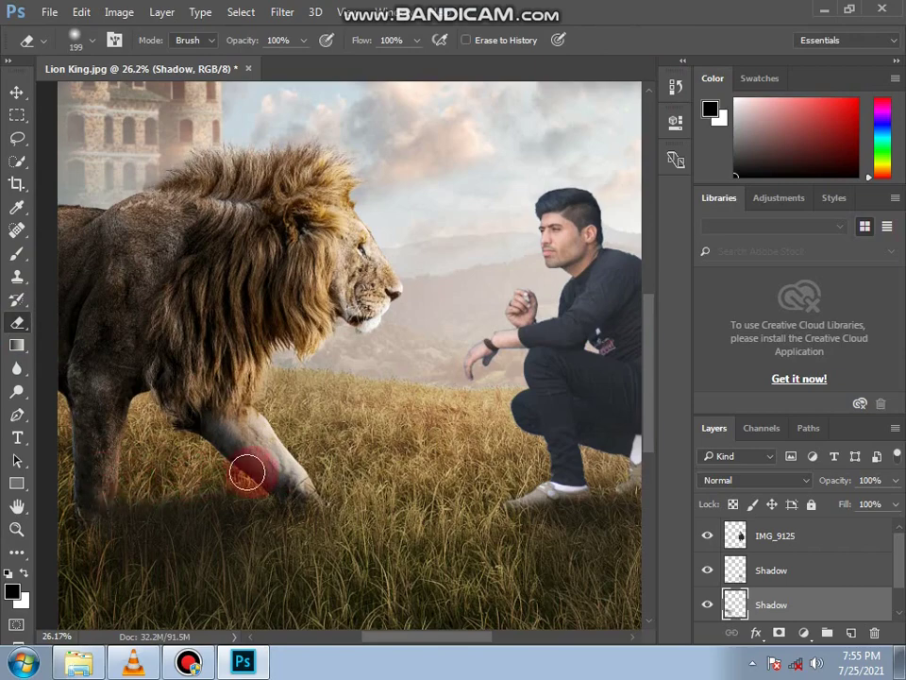
pyautogui.scroll(-4, 331, 428)
pyautogui.scroll(1, 331, 430)
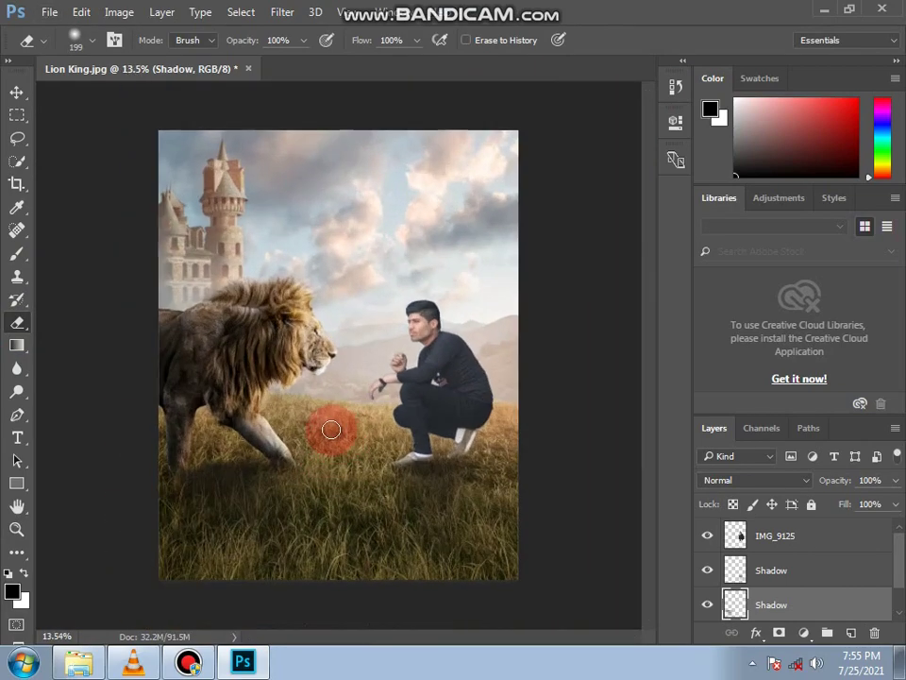
# Place the sword image into the poster and move its layer to the top
pyautogui.click(83, 668)
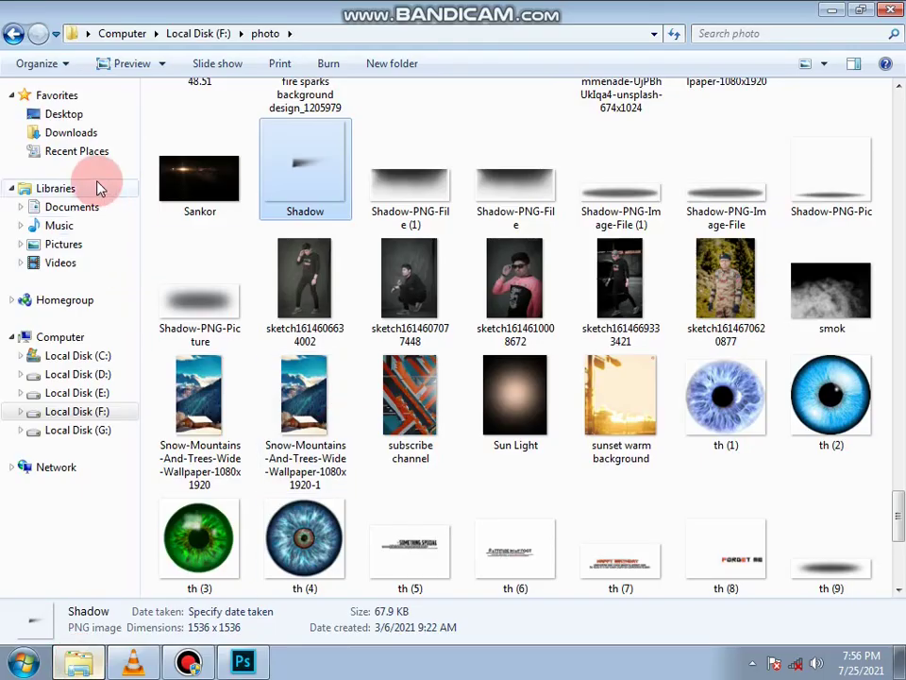
pyautogui.click(76, 132)
pyautogui.moveTo(845, 253); pyautogui.dragTo(367, 437)
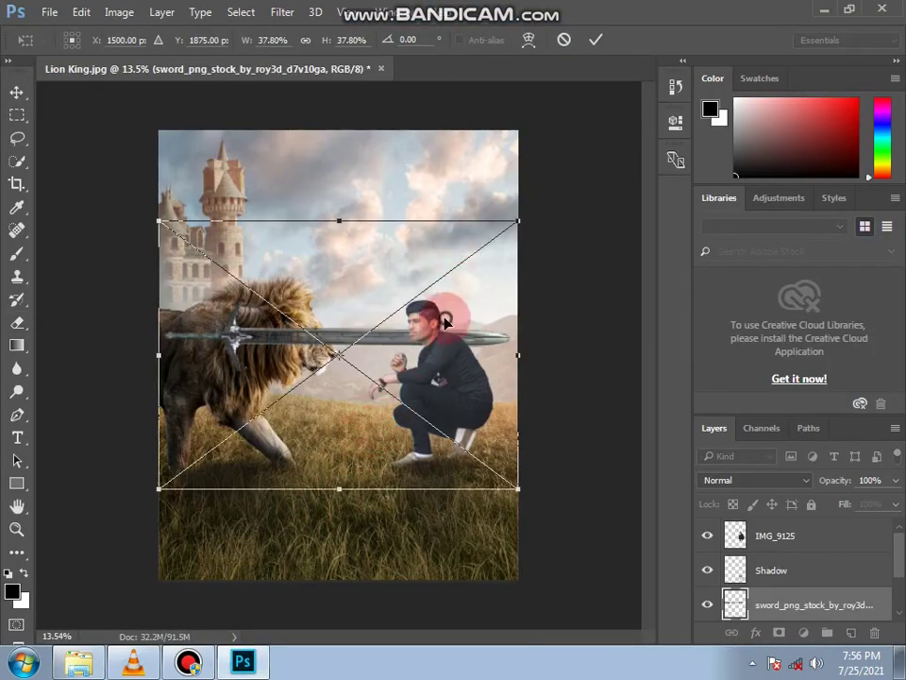
pyautogui.moveTo(449, 308); pyautogui.dragTo(407, 308)
pyautogui.press('Return')
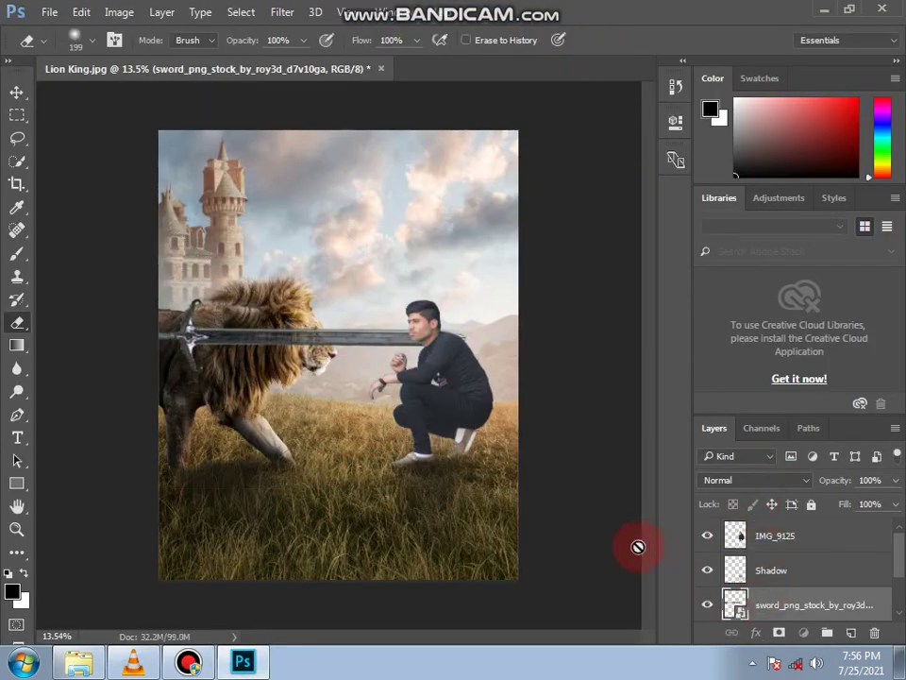
pyautogui.moveTo(774, 604); pyautogui.dragTo(774, 531)
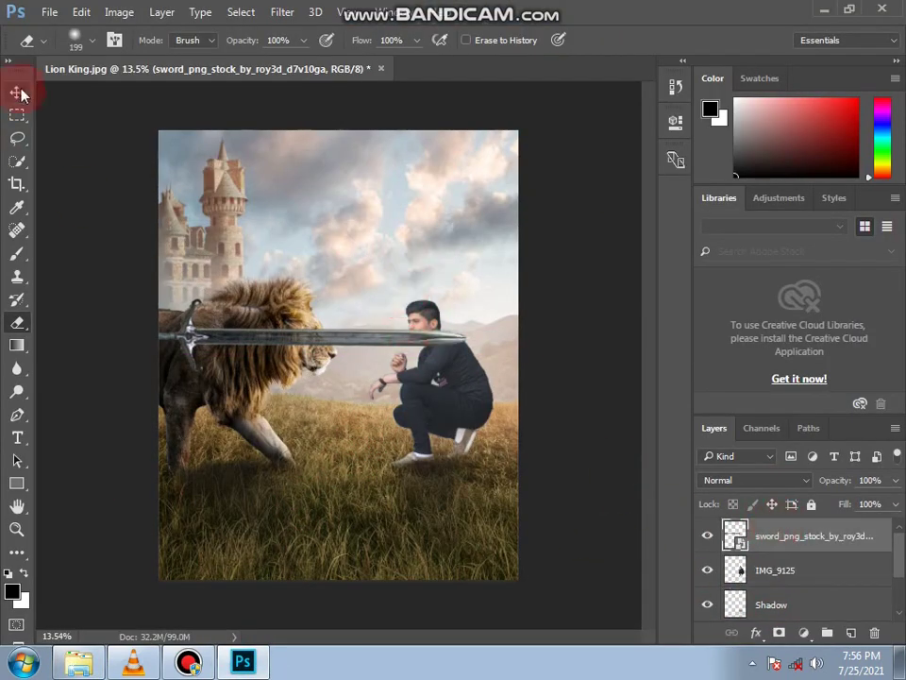
# Rotate the sword about 121.55° diagonally and shrink it to roughly 13%
pyautogui.click(17, 91)
pyautogui.moveTo(485, 296)
pyautogui.mouseDown()
pyautogui.moveTo(525, 432)
pyautogui.moveTo(306, 472)
pyautogui.mouseUp()
pyautogui.moveTo(290, 139); pyautogui.dragTo(303, 374)
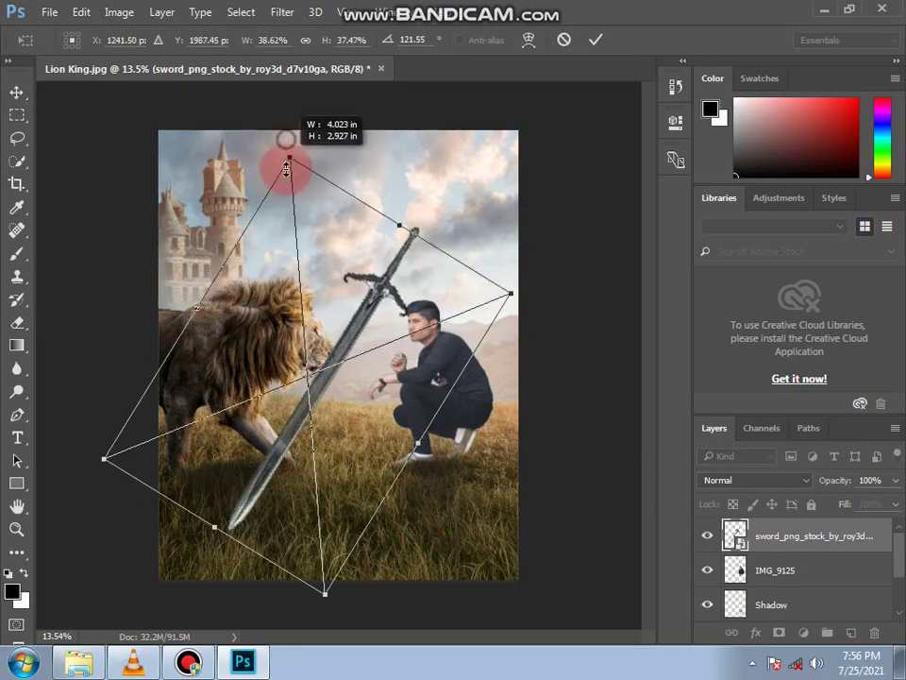
pyautogui.moveTo(344, 471); pyautogui.dragTo(375, 392)
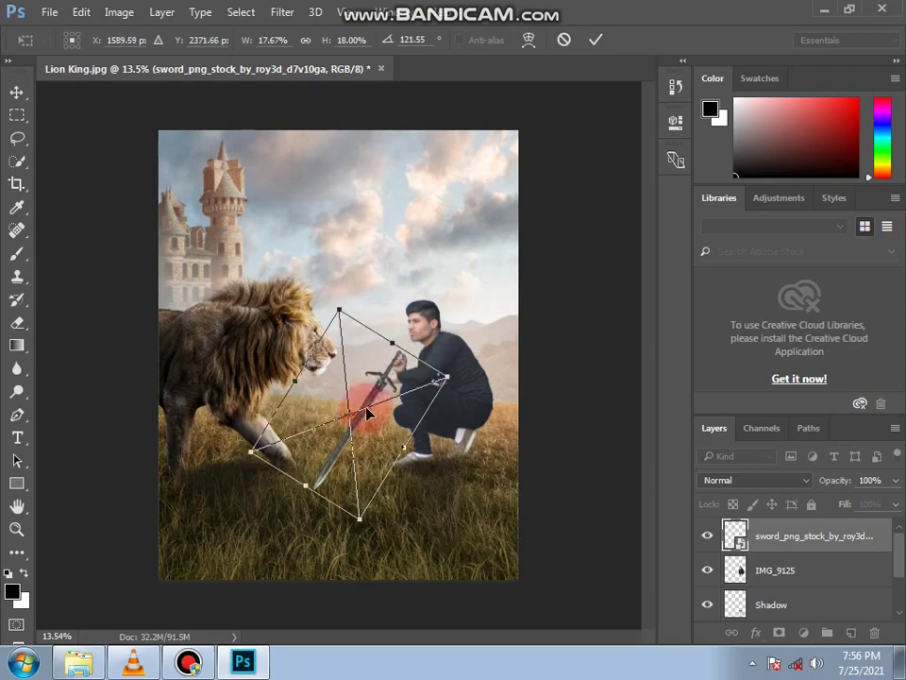
pyautogui.scroll(5, 354, 419)
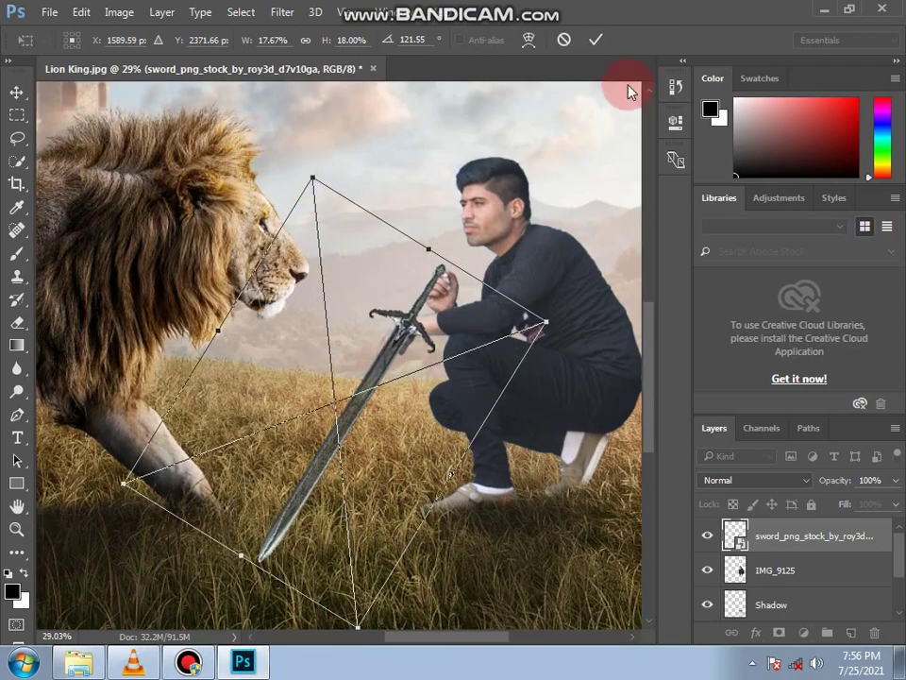
pyautogui.doubleClick(315, 188)
# Distort the sword's corners and position its hilt in the man's hand
pyautogui.moveTo(449, 258); pyautogui.dragTo(431, 277)
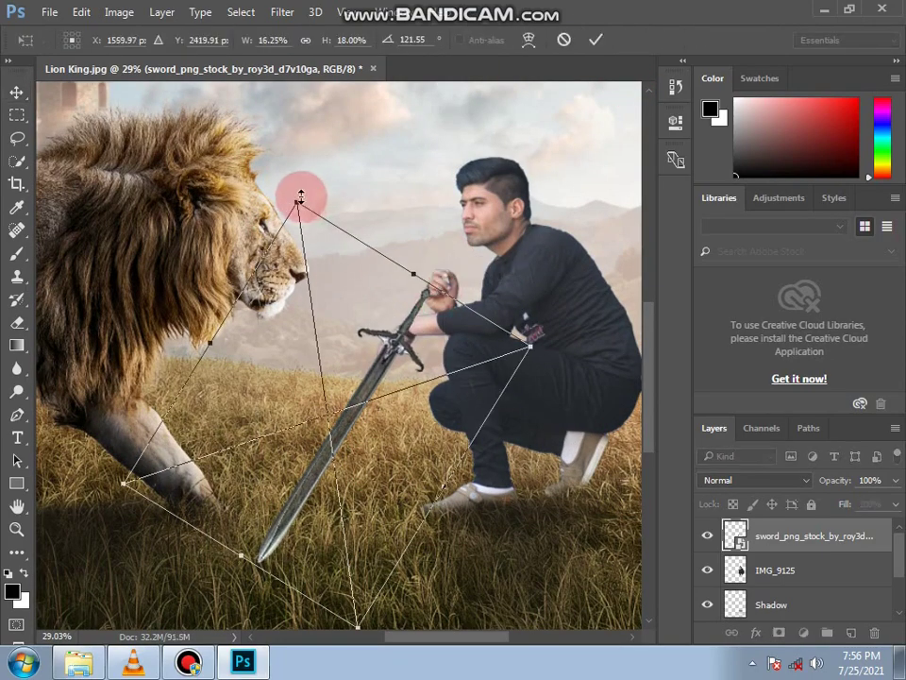
pyautogui.moveTo(301, 196); pyautogui.dragTo(340, 321)
pyautogui.moveTo(383, 395)
pyautogui.mouseDown()
pyautogui.moveTo(384, 302)
pyautogui.moveTo(399, 314)
pyautogui.mouseUp()
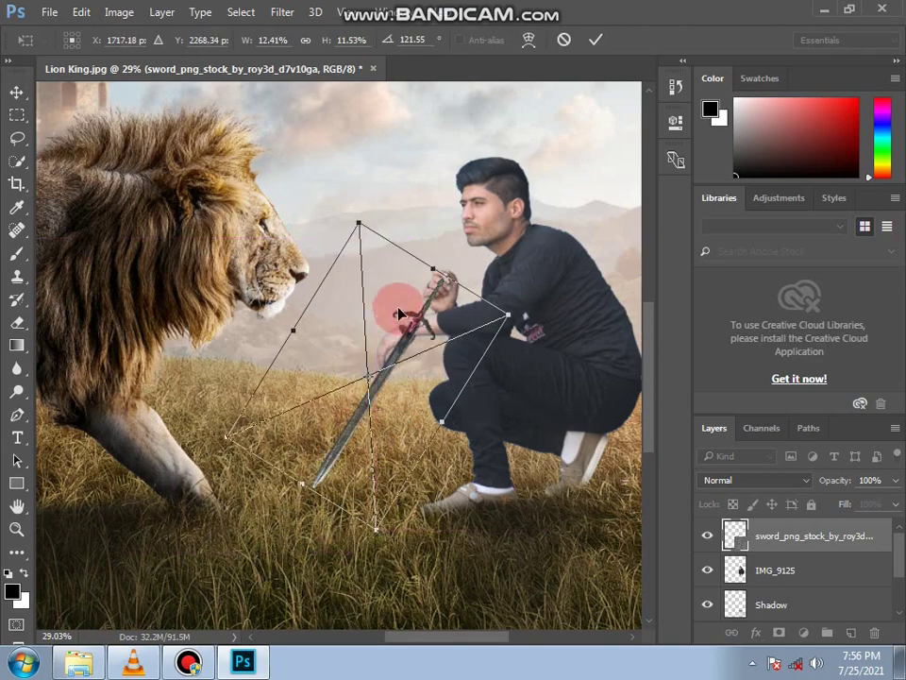
pyautogui.moveTo(370, 528)
pyautogui.mouseDown()
pyautogui.moveTo(404, 536)
pyautogui.moveTo(354, 449)
pyautogui.mouseUp()
pyautogui.moveTo(491, 298); pyautogui.dragTo(522, 317)
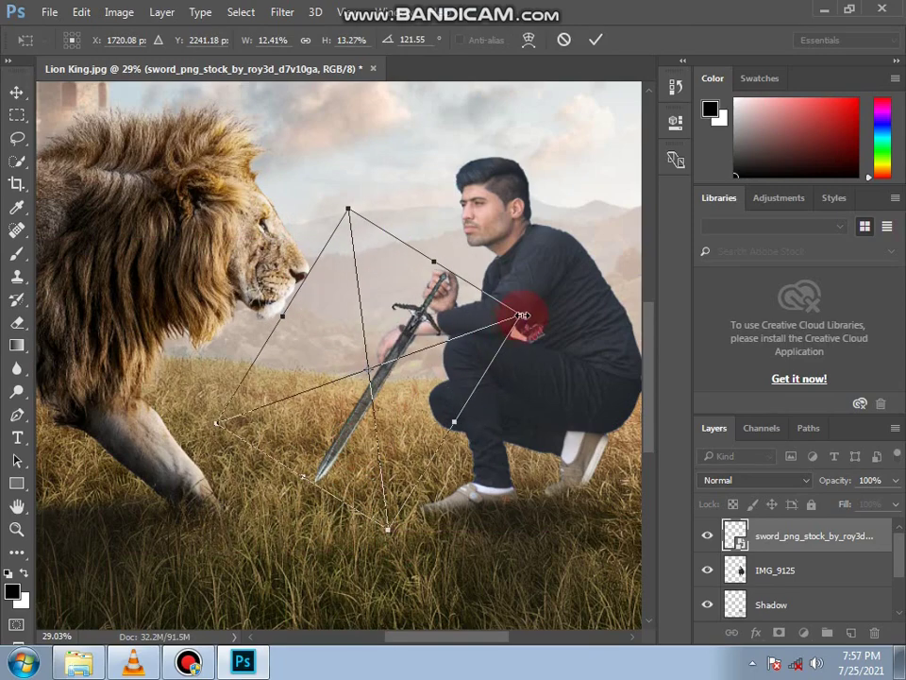
pyautogui.moveTo(350, 196); pyautogui.dragTo(359, 189)
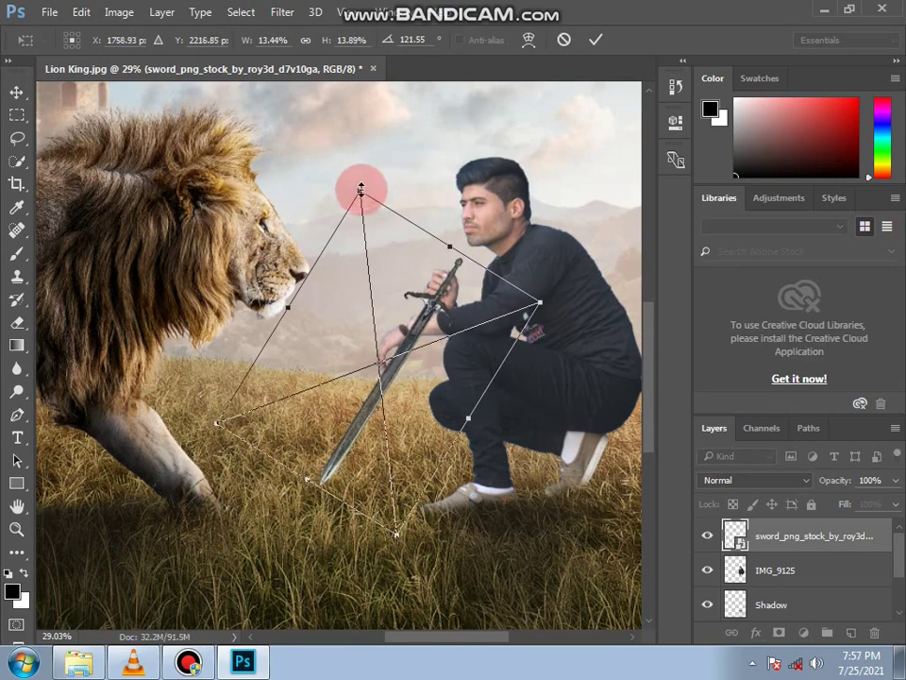
pyautogui.moveTo(338, 351)
pyautogui.mouseDown()
pyautogui.moveTo(321, 361)
pyautogui.moveTo(333, 362)
pyautogui.mouseUp()
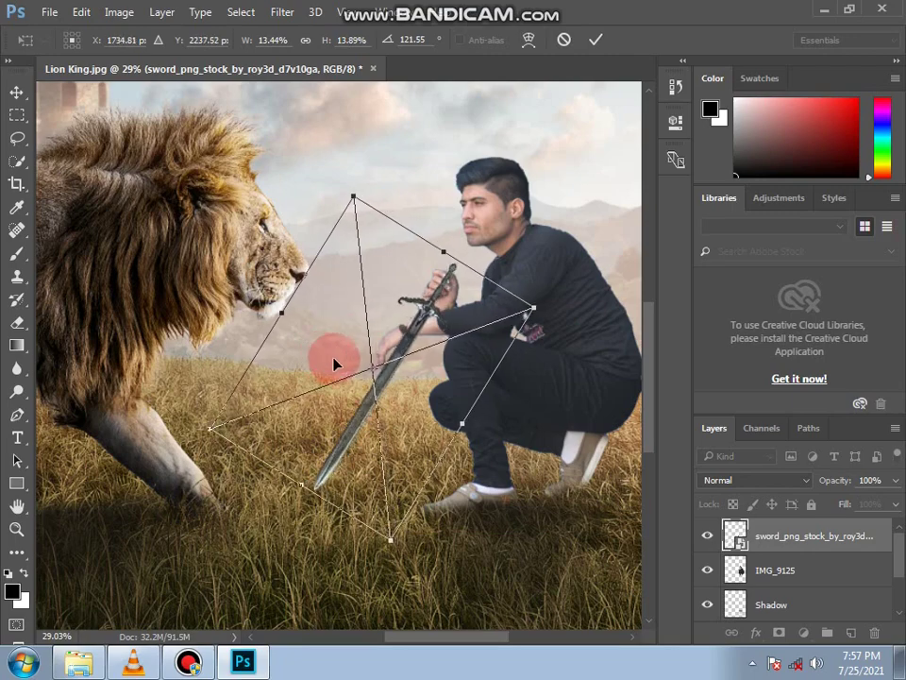
# Rasterize the sword layer and lower its opacity to see the arm beneath
pyautogui.click(13, 325)
pyautogui.click(388, 258)
pyautogui.click(420, 270)
pyautogui.click(437, 384)
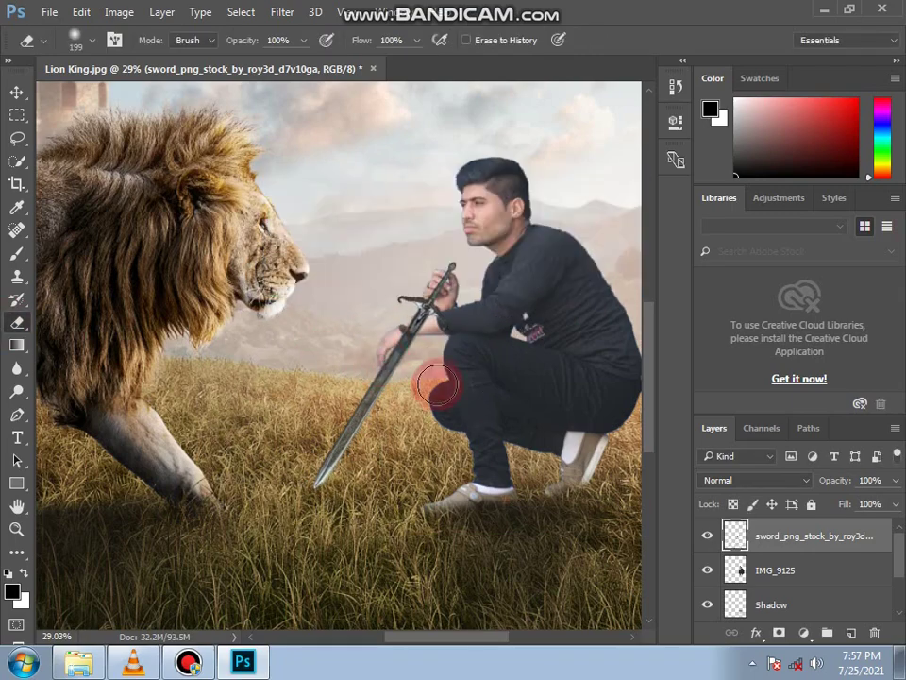
pyautogui.scroll(3, 442, 371)
pyautogui.scroll(3, 442, 371)
pyautogui.scroll(2, 458, 370)
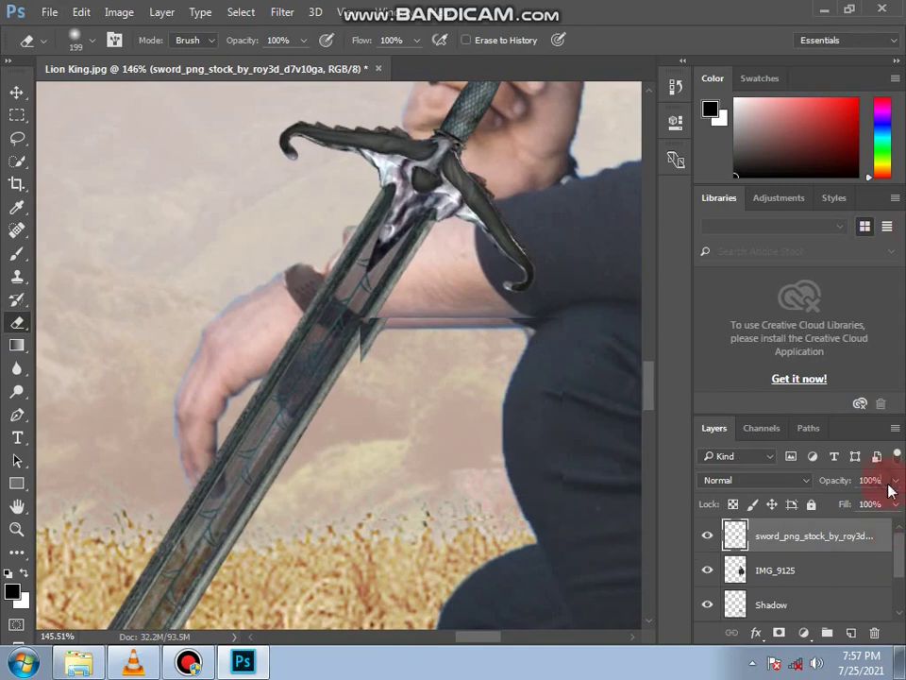
pyautogui.moveTo(830, 503); pyautogui.dragTo(847, 498)
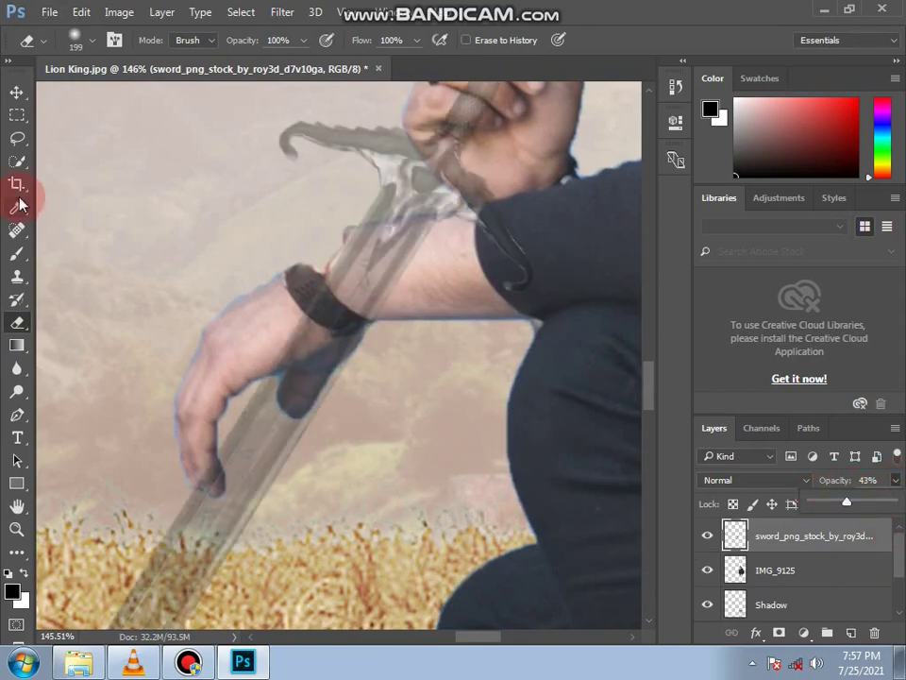
# Set the eraser to a hard-edged brush size
pyautogui.rightClick(202, 257)
pyautogui.click(332, 257)
pyautogui.click(127, 262)
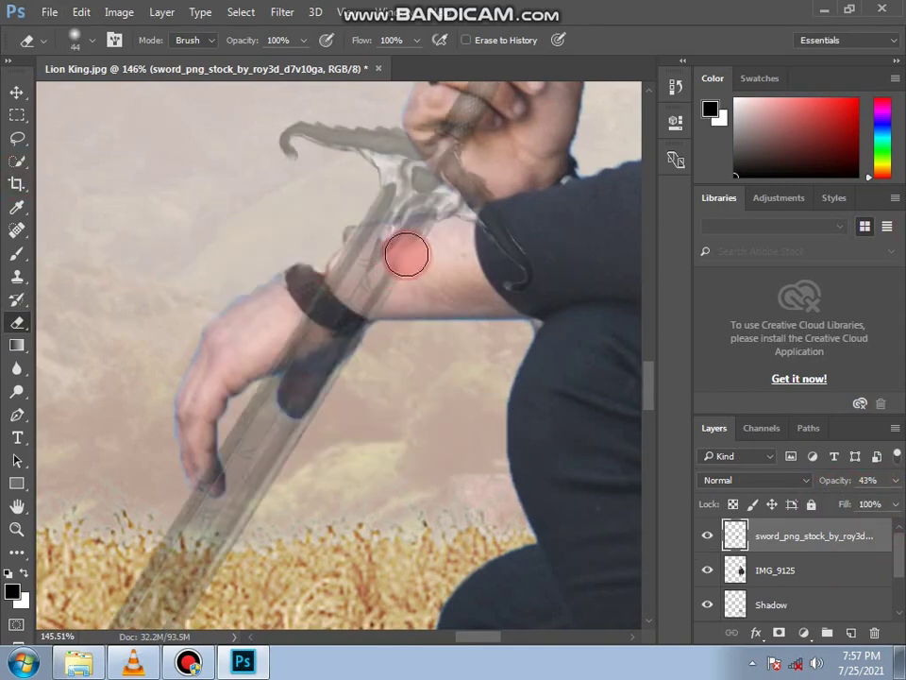
pyautogui.rightClick(398, 250)
pyautogui.press('Return')
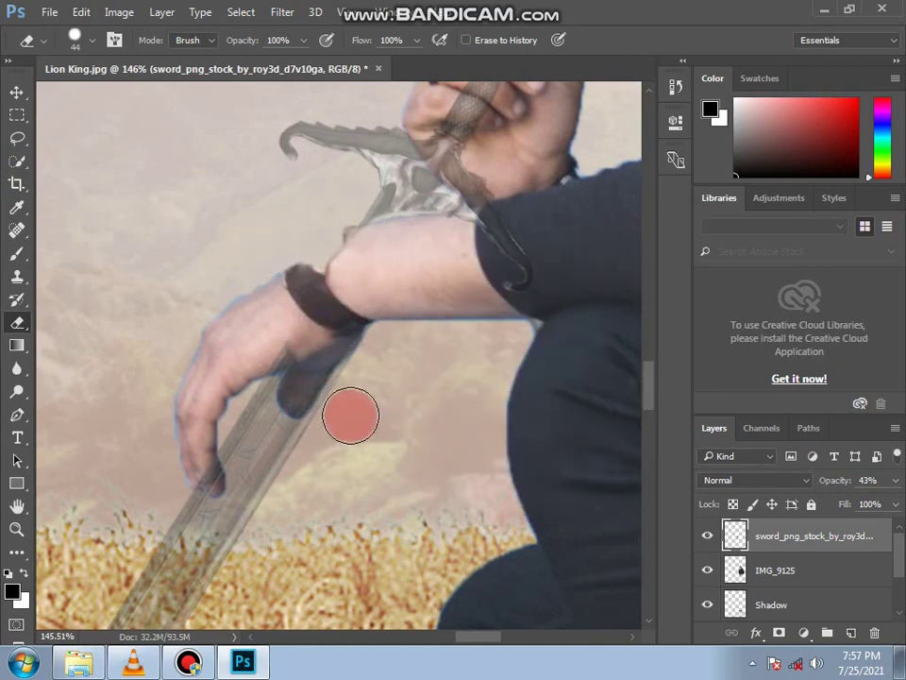
pyautogui.keyDown('alt'); pyautogui.scroll(5, 350, 415); pyautogui.keyUp('alt')
pyautogui.rightClick(498, 406)
pyautogui.press('Return')
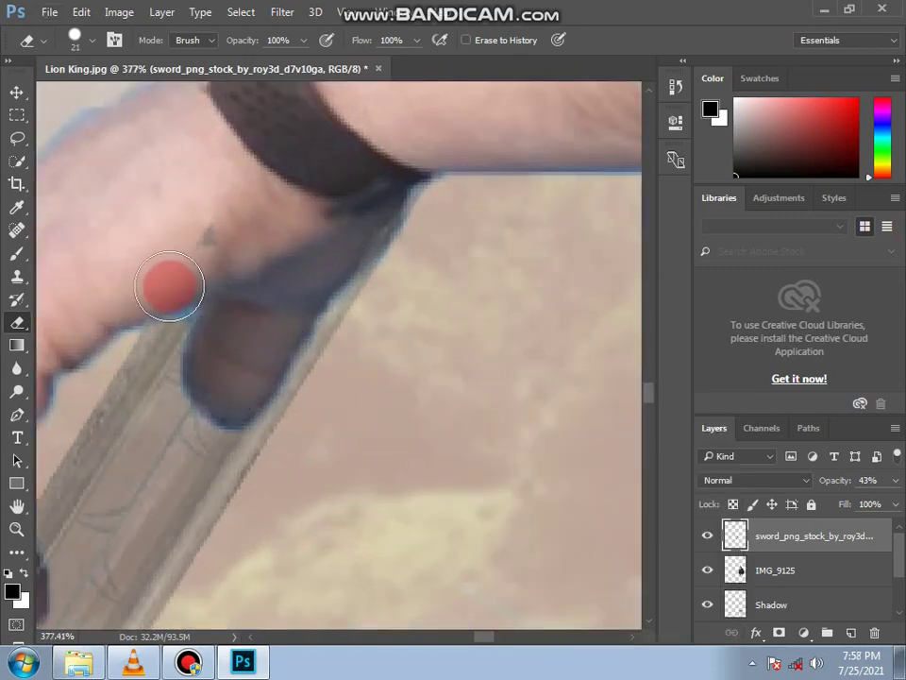
# Erase the sword hilt over the man's arm and fingers so he grips it
pyautogui.moveTo(169, 285); pyautogui.dragTo(226, 376)
pyautogui.scroll(3, 359, 181)
pyautogui.scroll(3, 370, 218)
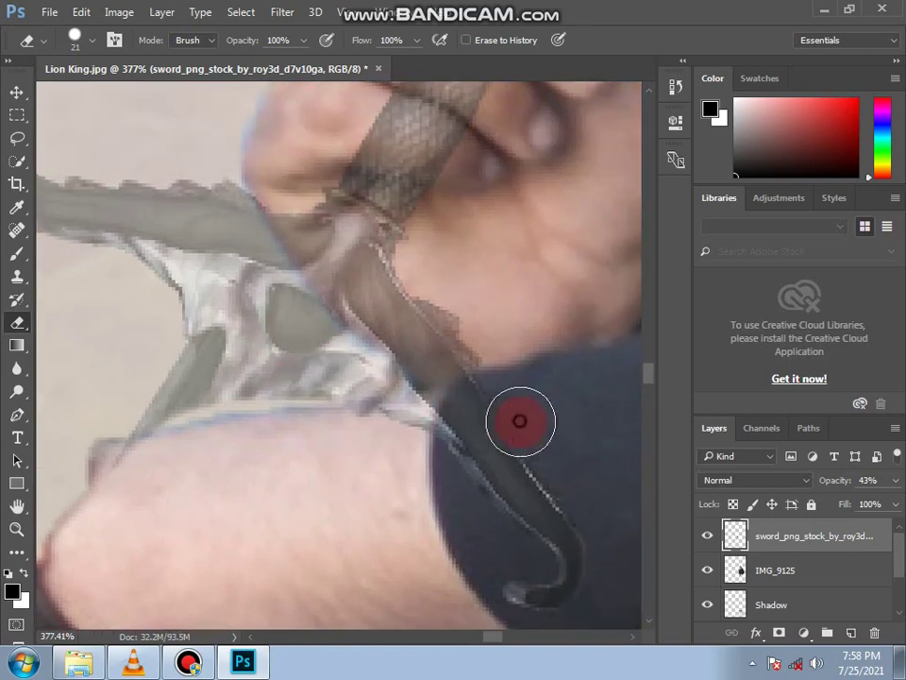
pyautogui.moveTo(567, 578)
pyautogui.mouseDown()
pyautogui.moveTo(418, 265)
pyautogui.moveTo(409, 282)
pyautogui.mouseUp()
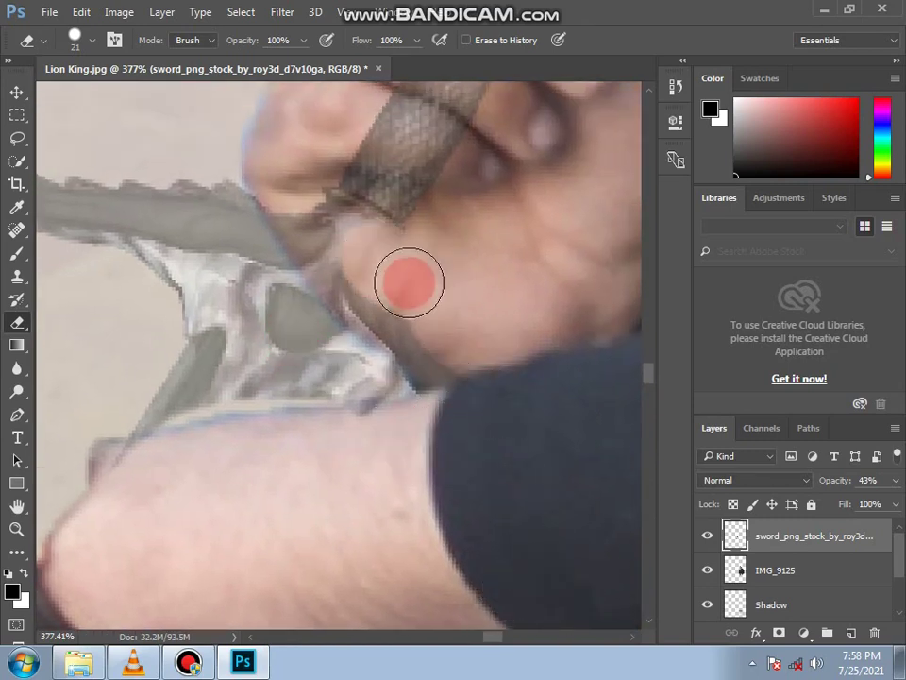
pyautogui.hotkey('ctrl', 'z')
pyautogui.scroll(5, 542, 273)
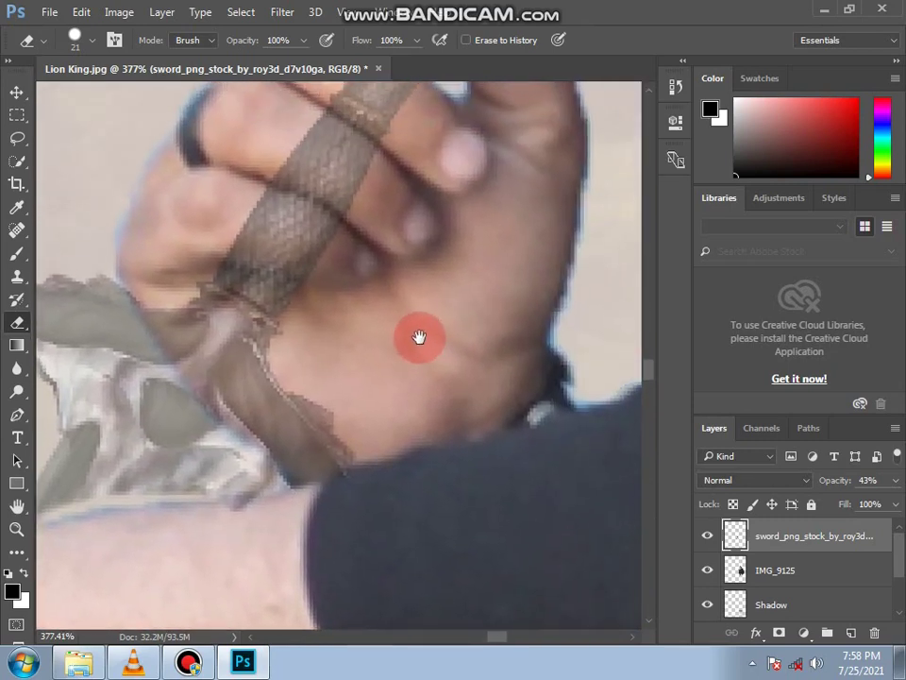
pyautogui.moveTo(281, 297)
pyautogui.mouseDown()
pyautogui.moveTo(294, 303)
pyautogui.moveTo(237, 283)
pyautogui.moveTo(320, 216)
pyautogui.moveTo(345, 236)
pyautogui.mouseUp()
pyautogui.scroll(1, 386, 245)
pyautogui.scroll(2, 356, 179)
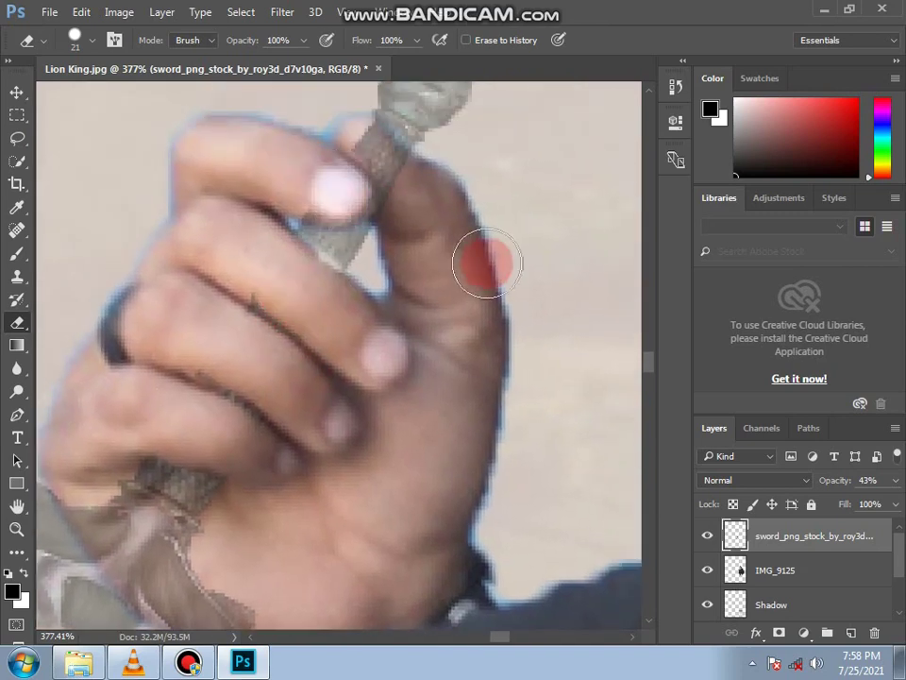
pyautogui.scroll(-1, 453, 218)
pyautogui.scroll(-5, 455, 216)
pyautogui.scroll(-5, 453, 225)
pyautogui.scroll(-2, 456, 223)
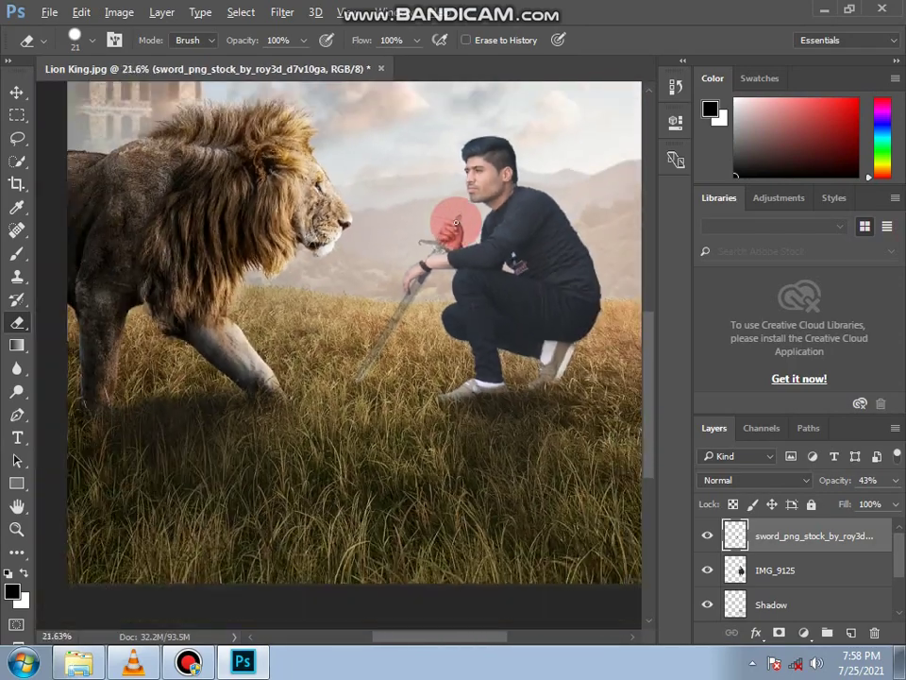
pyautogui.scroll(-1, 456, 224)
pyautogui.scroll(-1, 553, 418)
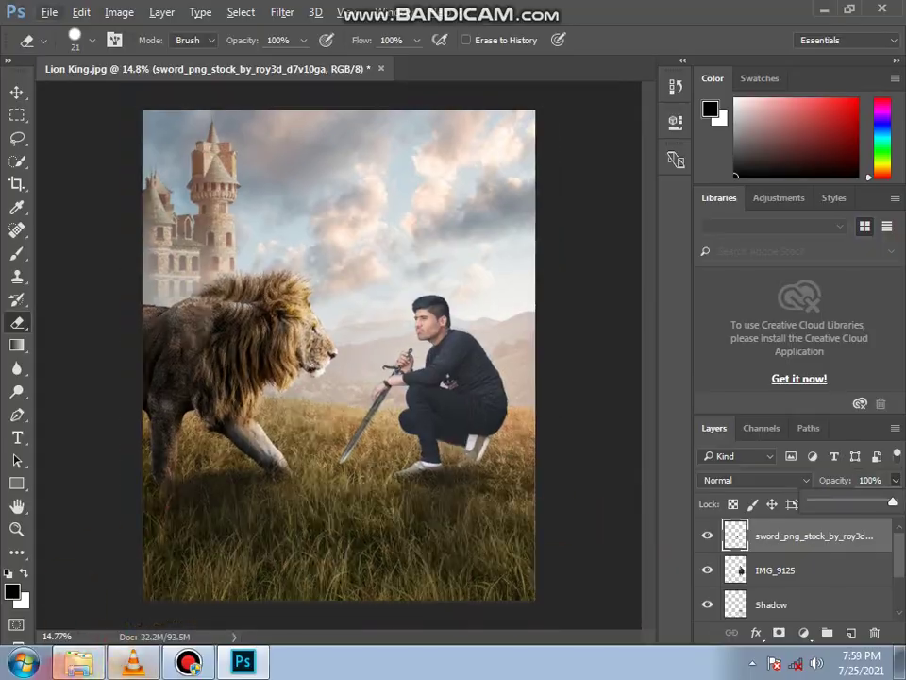
# Add the orange Light image blended with Screen at 28% opacity
pyautogui.click(78, 660)
pyautogui.moveTo(303, 283); pyautogui.dragTo(482, 547)
pyautogui.click(794, 480)
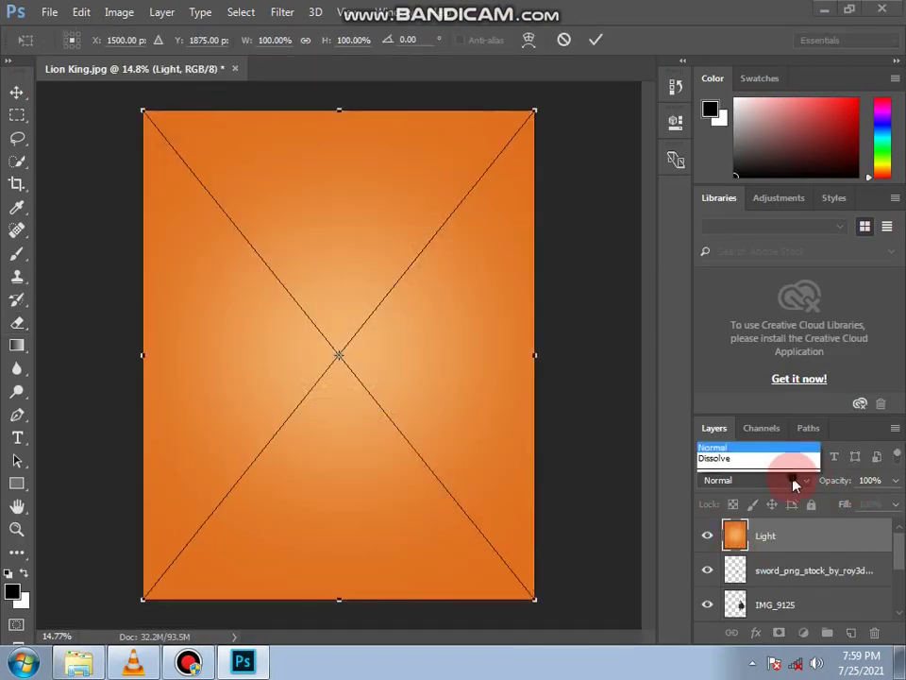
pyautogui.click(748, 239)
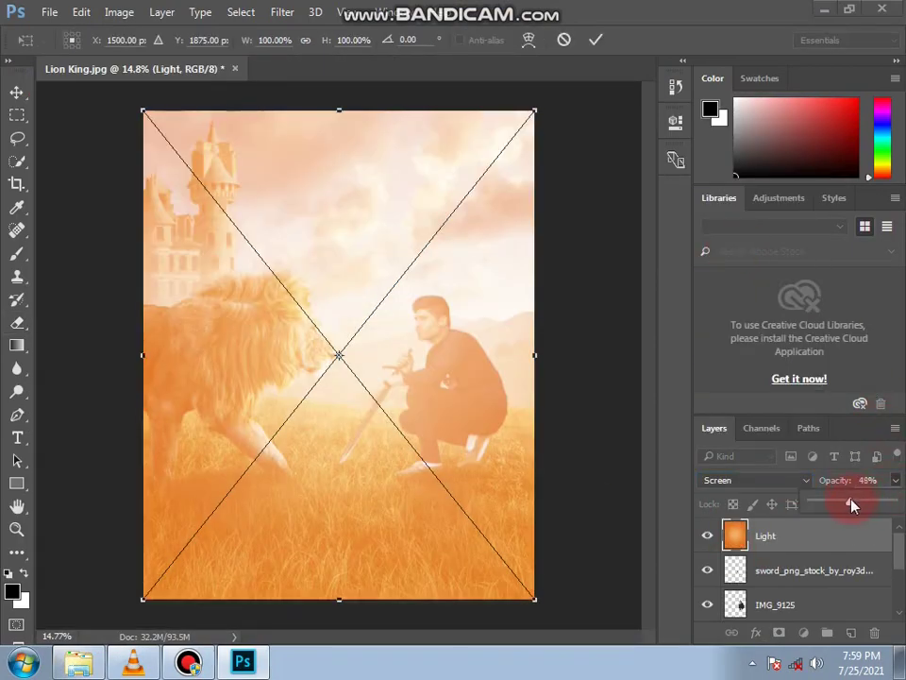
pyautogui.moveTo(850, 505); pyautogui.dragTo(835, 505)
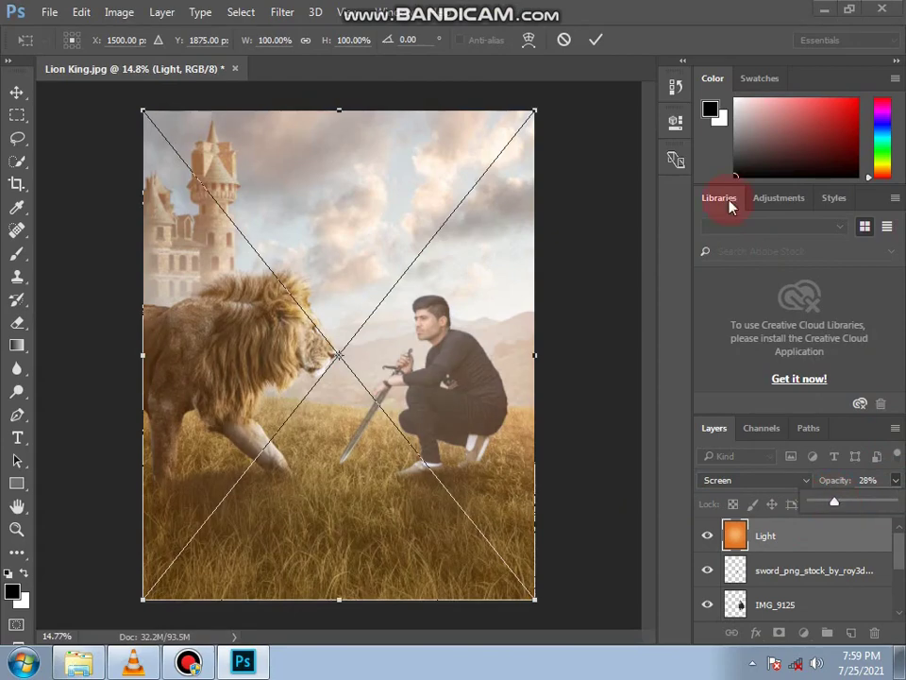
pyautogui.click(596, 43)
# Place Flare (35), mirror it horizontally and resize it
pyautogui.click(78, 661)
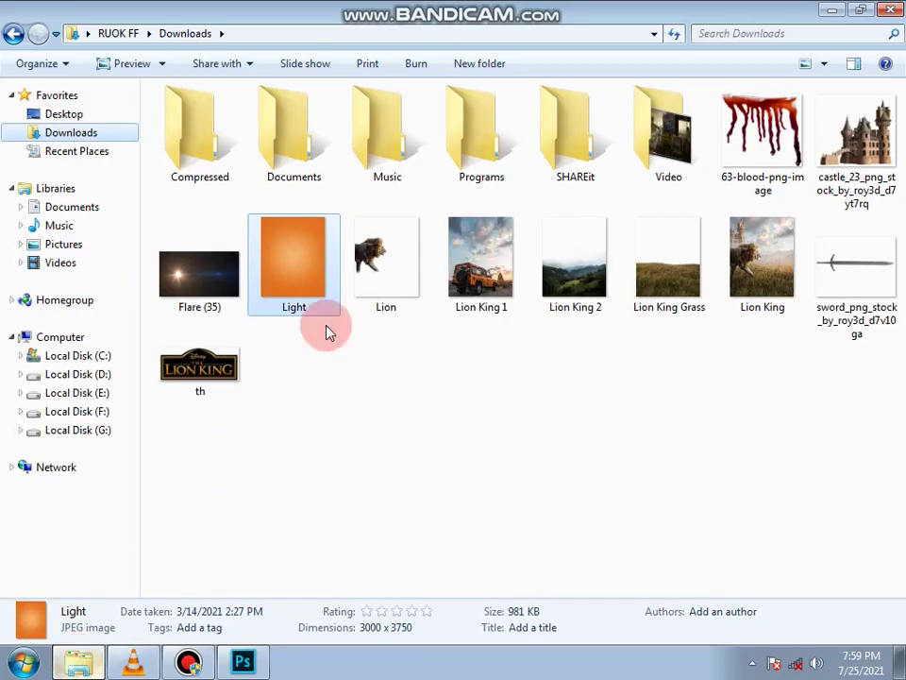
pyautogui.moveTo(196, 269); pyautogui.dragTo(357, 426)
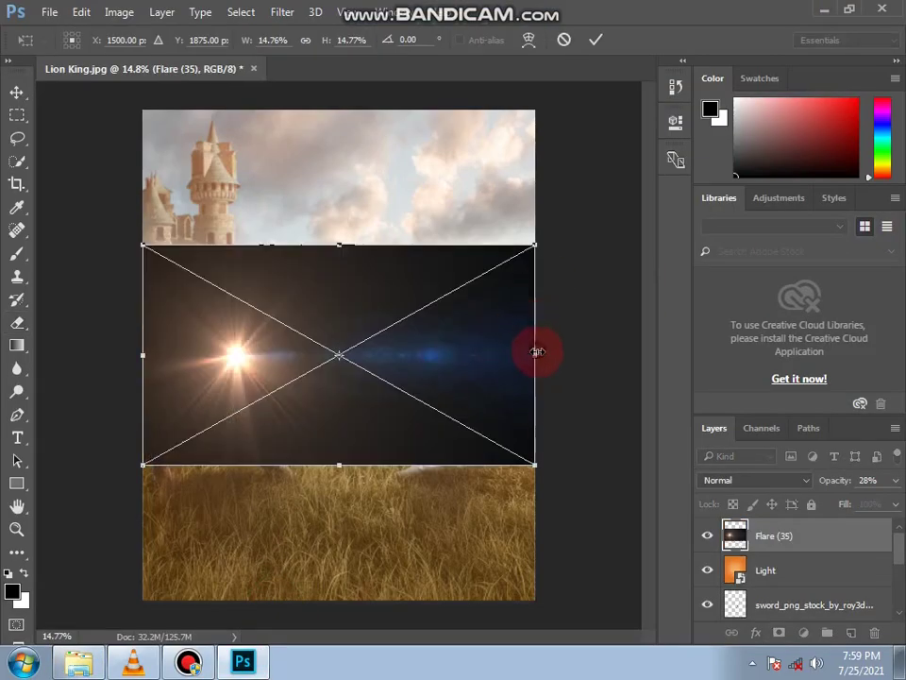
pyautogui.moveTo(536, 352); pyautogui.dragTo(416, 359)
pyautogui.moveTo(284, 359); pyautogui.dragTo(299, 368)
pyautogui.moveTo(529, 351); pyautogui.dragTo(568, 343)
# Set the flare to Screen, widen it, and move it above the lion's head
pyautogui.click(755, 480)
pyautogui.click(749, 253)
pyautogui.moveTo(211, 321)
pyautogui.mouseDown()
pyautogui.moveTo(142, 330)
pyautogui.moveTo(161, 329)
pyautogui.mouseUp()
pyautogui.moveTo(406, 352); pyautogui.dragTo(212, 307)
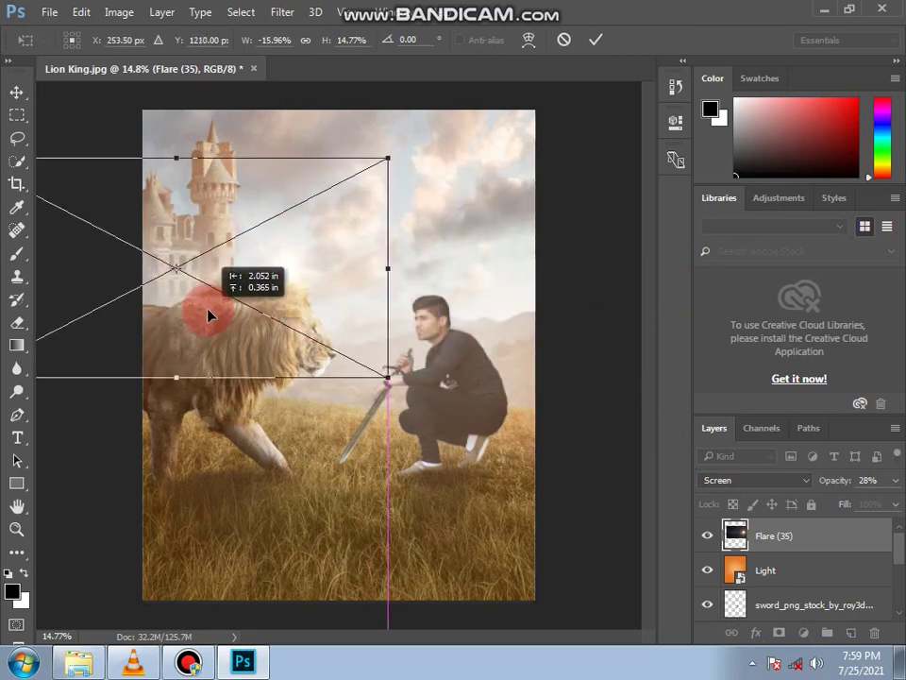
pyautogui.press('Return')
# Rasterize the flare layer and erase its hard edges with a soft eraser
pyautogui.press('e')
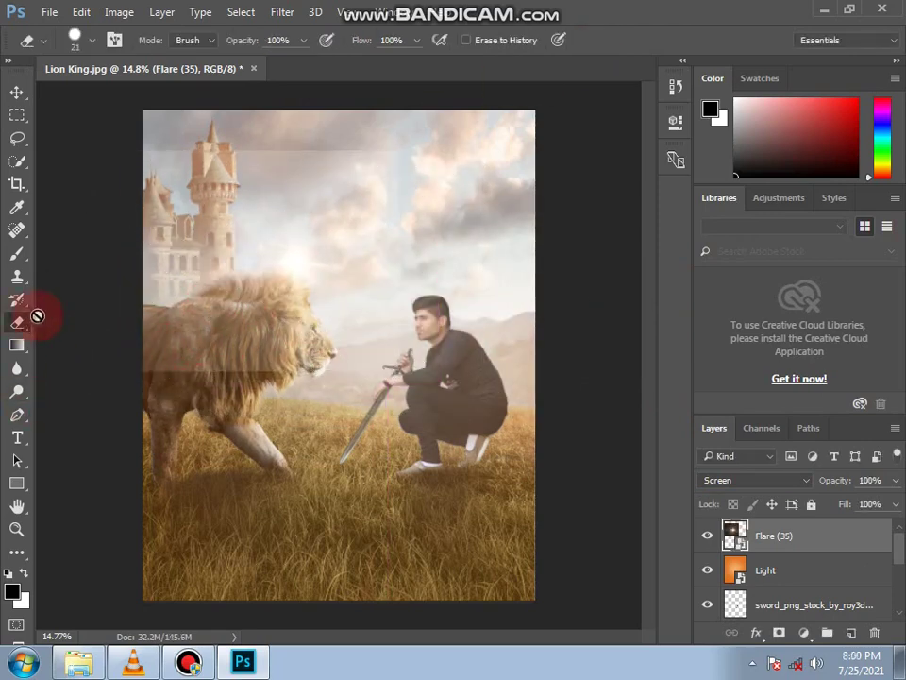
pyautogui.click(38, 316)
pyautogui.click(414, 269)
pyautogui.rightClick(438, 332)
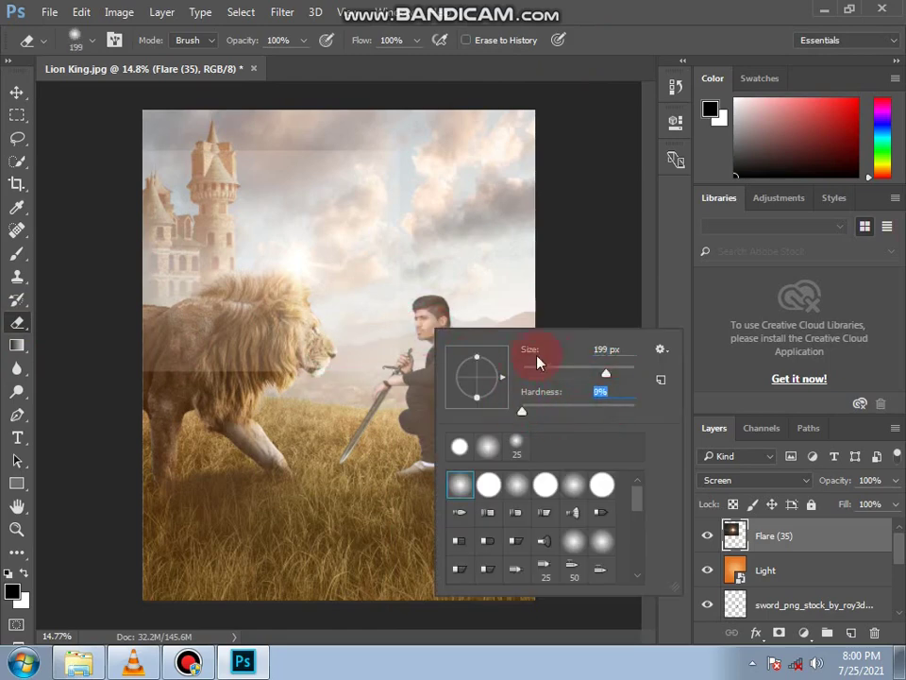
pyautogui.click(392, 342)
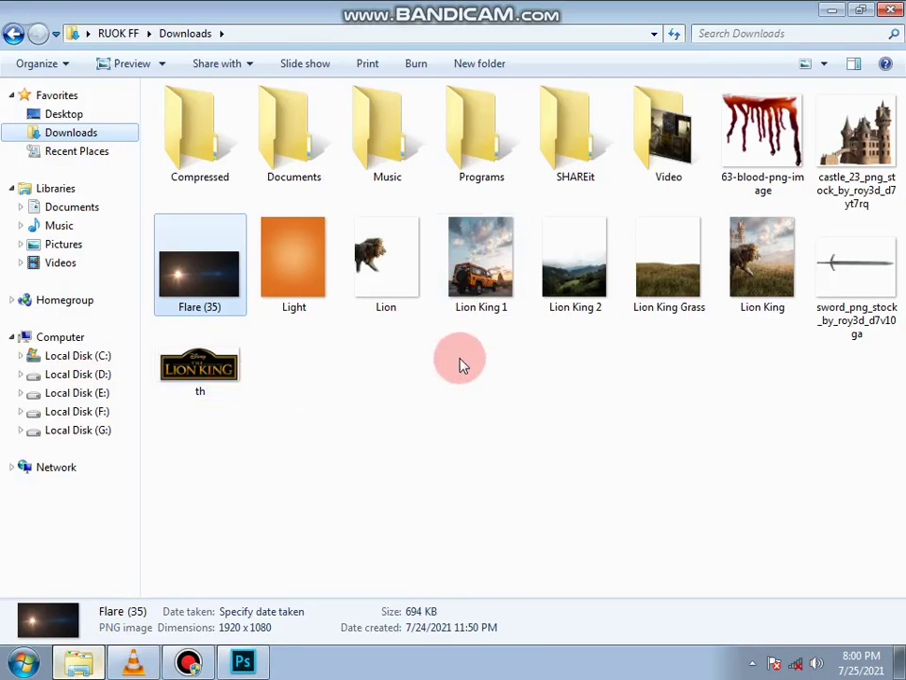
# Place the 63-blood-png-image beside the lion's face, shrunk very small
pyautogui.moveTo(748, 151); pyautogui.dragTo(384, 440)
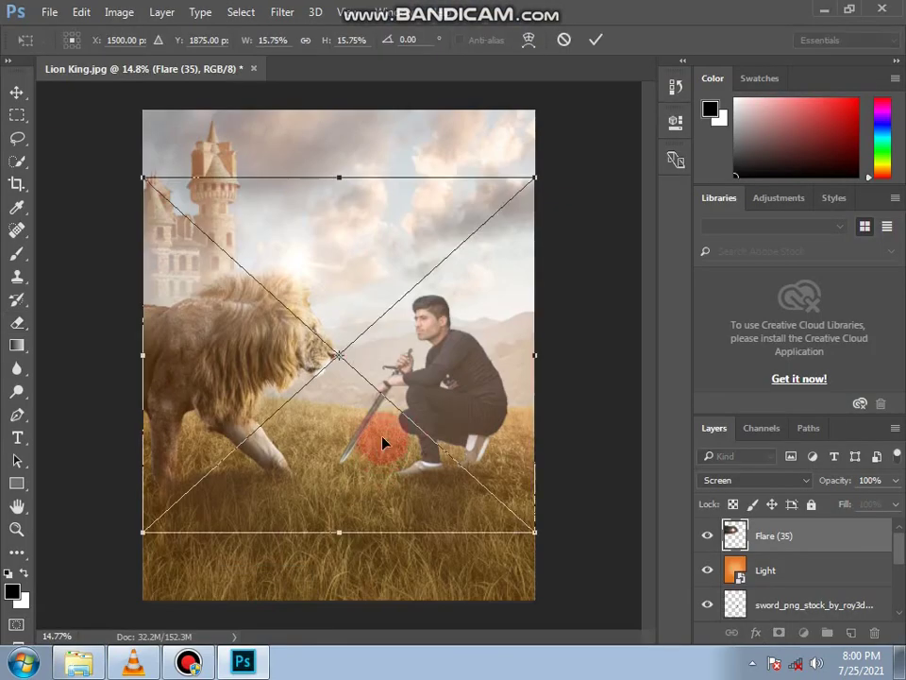
pyautogui.moveTo(526, 538)
pyautogui.mouseDown()
pyautogui.moveTo(239, 218)
pyautogui.moveTo(255, 211)
pyautogui.moveTo(344, 347)
pyautogui.mouseUp()
pyautogui.click(592, 48)
# Scale, rotate and move the blood drip so it runs along the swordsman's forearm
pyautogui.click(17, 91)
pyautogui.scroll(5, 367, 360)
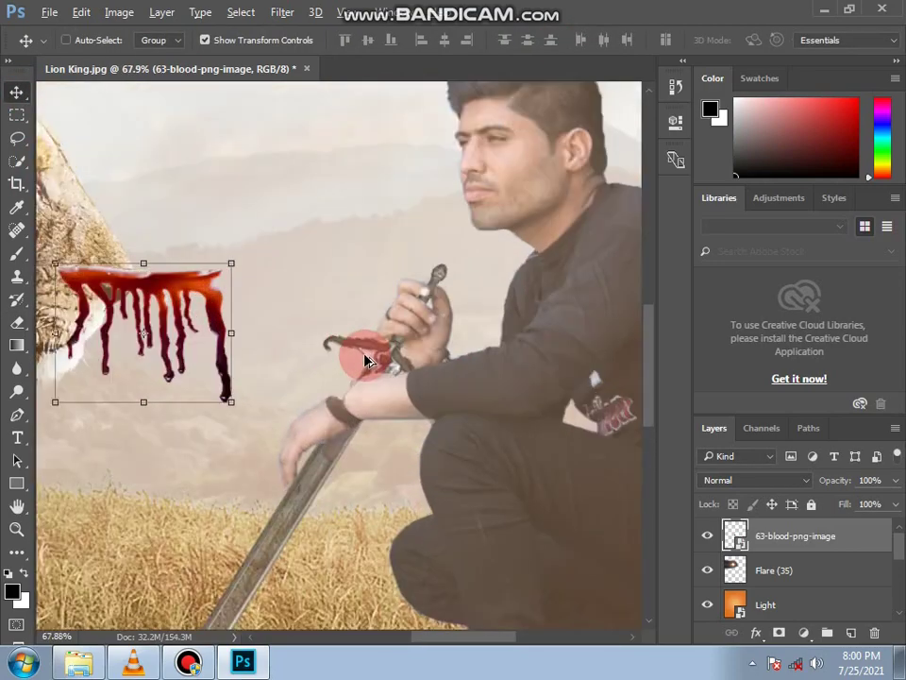
pyautogui.scroll(4, 367, 360)
pyautogui.hotkey('ctrl', 't')
pyautogui.moveTo(606, 586)
pyautogui.mouseDown()
pyautogui.moveTo(429, 444)
pyautogui.moveTo(380, 433)
pyautogui.mouseUp()
pyautogui.moveTo(366, 400); pyautogui.dragTo(518, 481)
pyautogui.moveTo(541, 433); pyautogui.dragTo(547, 437)
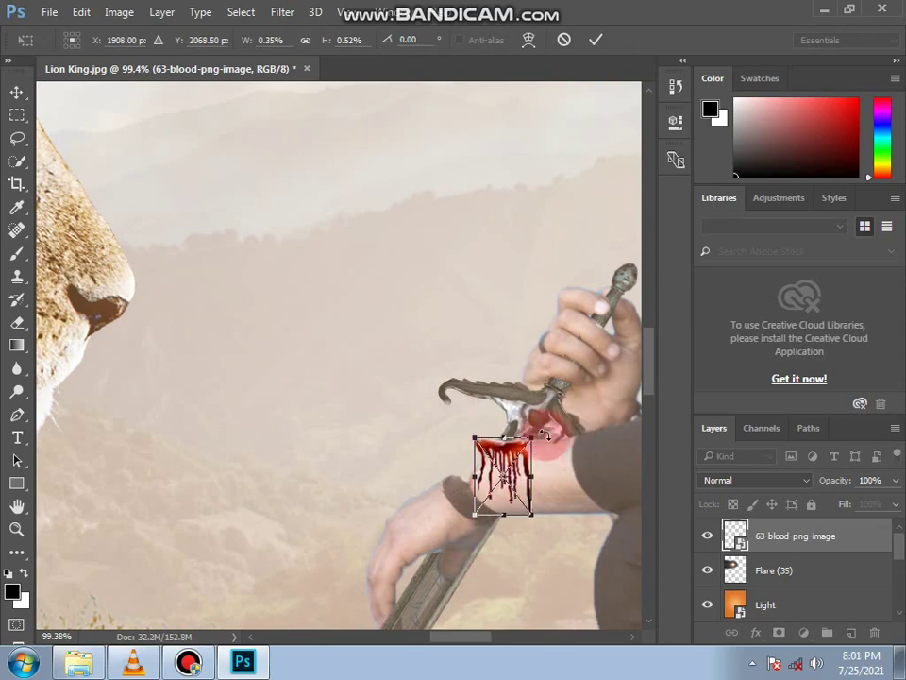
pyautogui.moveTo(539, 482); pyautogui.dragTo(557, 483)
pyautogui.moveTo(591, 414); pyautogui.dragTo(567, 453)
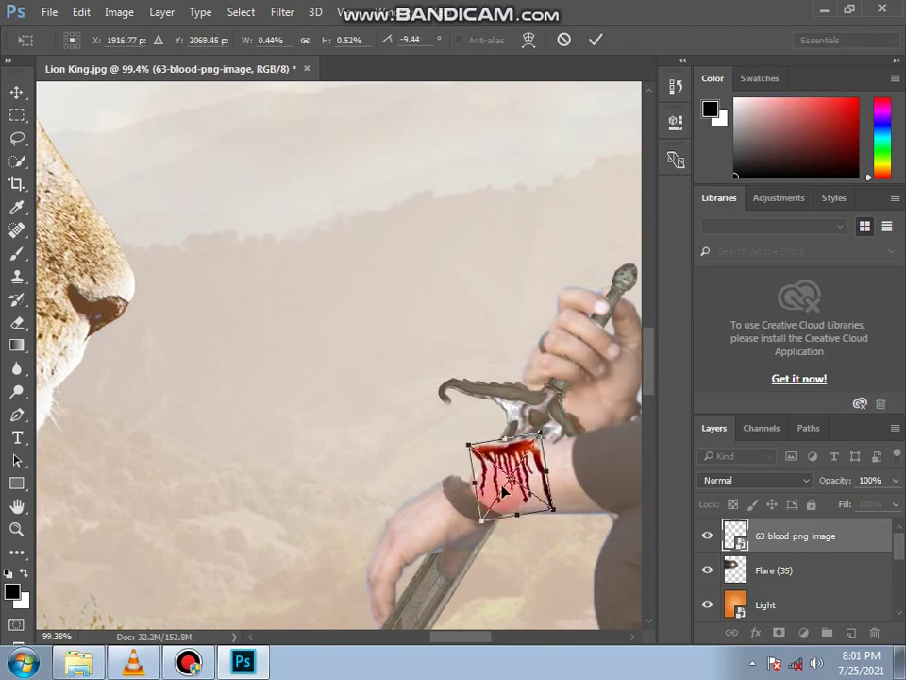
pyautogui.moveTo(510, 470); pyautogui.dragTo(517, 489)
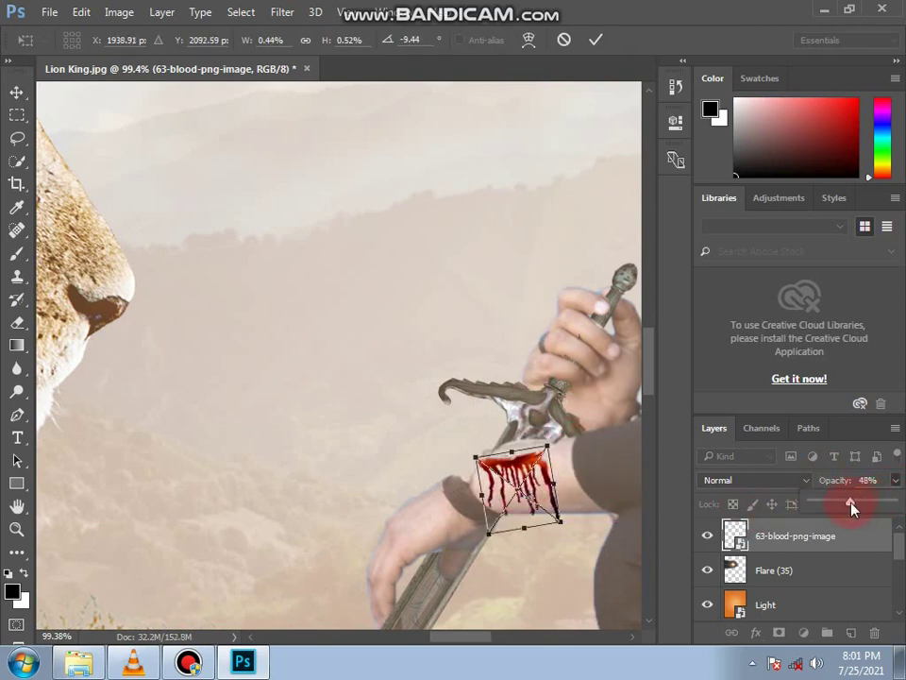
# Lower the blood drip to 46% opacity and set up a 133-pixel eraser
pyautogui.moveTo(843, 510); pyautogui.dragTo(851, 501)
pyautogui.press('e')
pyautogui.click(373, 284)
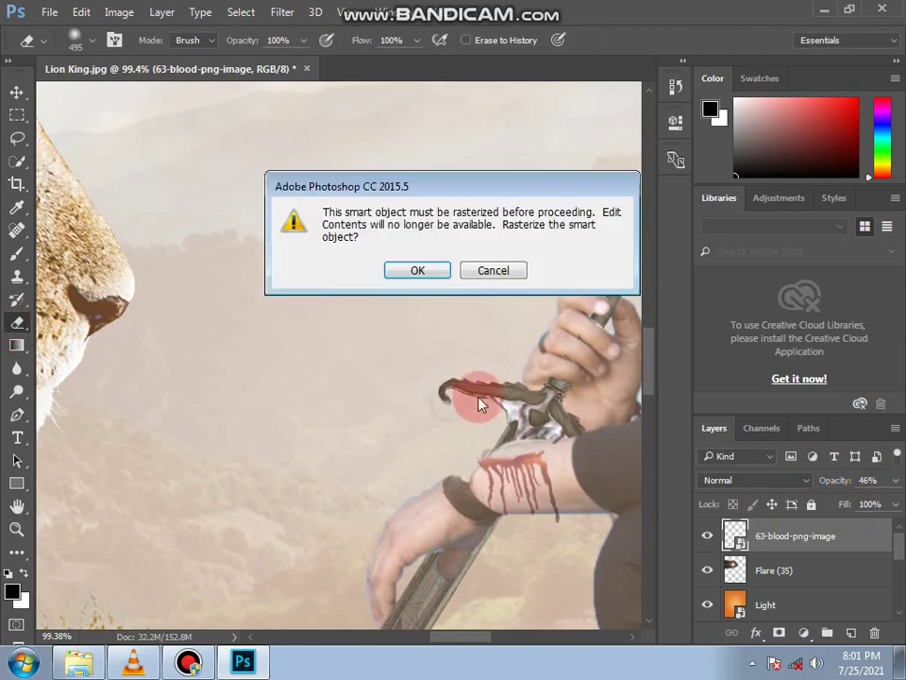
pyautogui.press('Return')
pyautogui.rightClick(232, 248)
pyautogui.moveTo(386, 276); pyautogui.dragTo(349, 276)
pyautogui.press('Return')
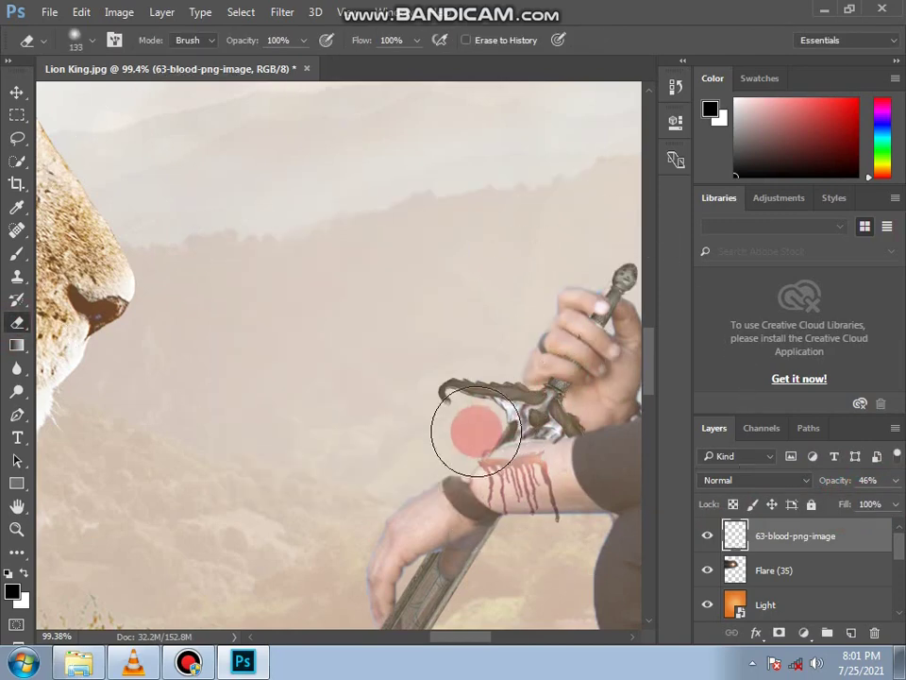
# Bring in the Lion King title image, blend it in Multiply, and move it to the poster top
pyautogui.scroll(-8, 259, 399)
pyautogui.scroll(-3, 260, 400)
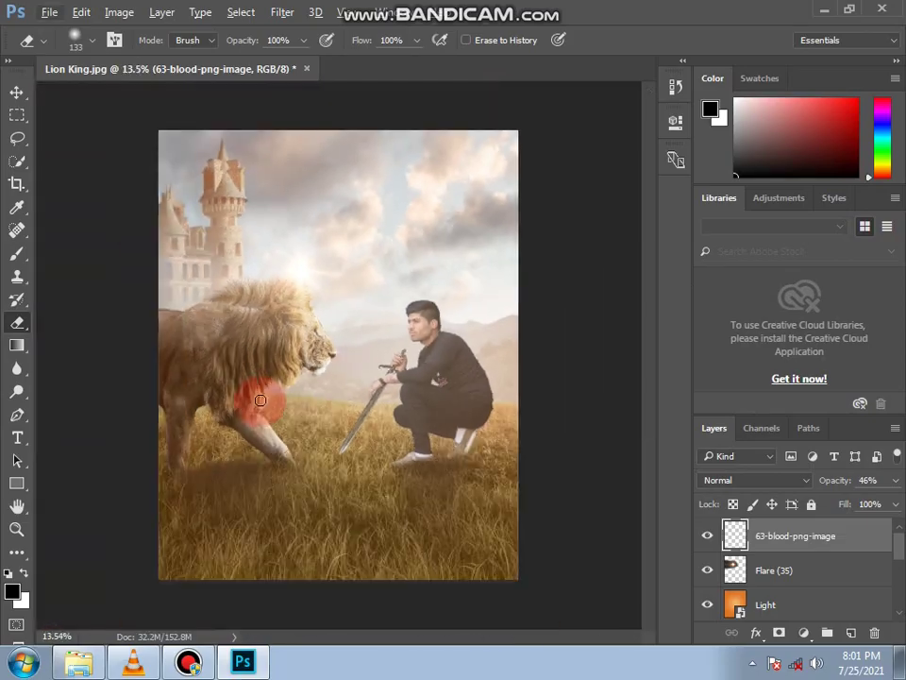
pyautogui.click(56, 665)
pyautogui.moveTo(202, 370); pyautogui.dragTo(402, 443)
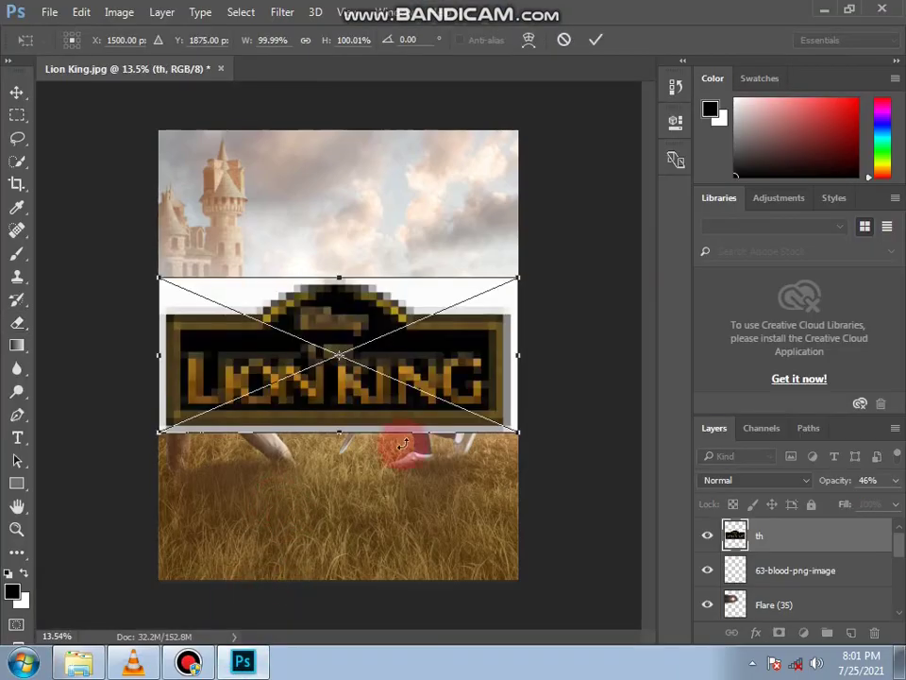
pyautogui.click(728, 244)
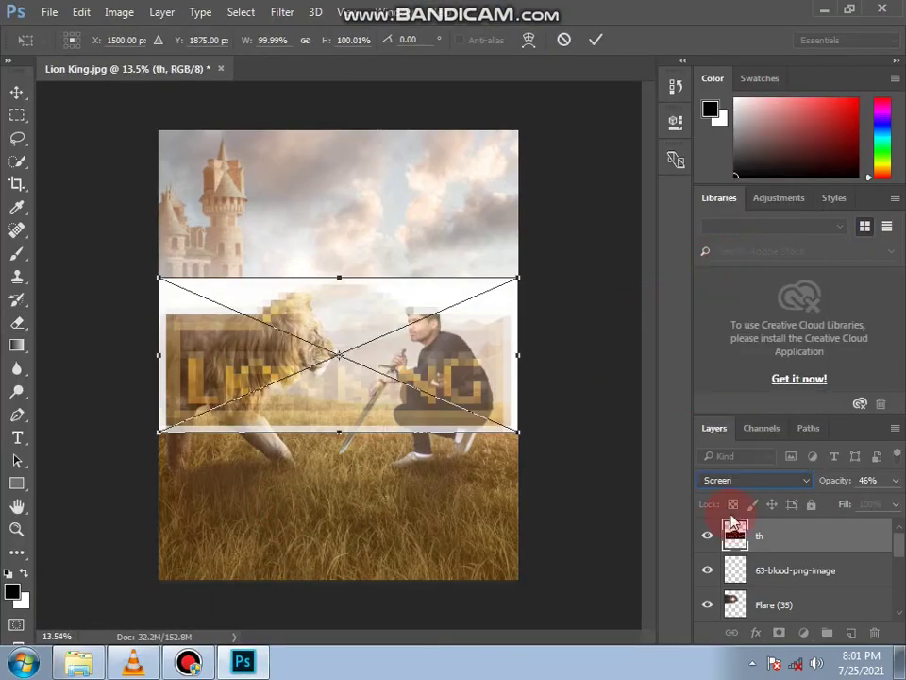
pyautogui.click(727, 479)
pyautogui.click(714, 178)
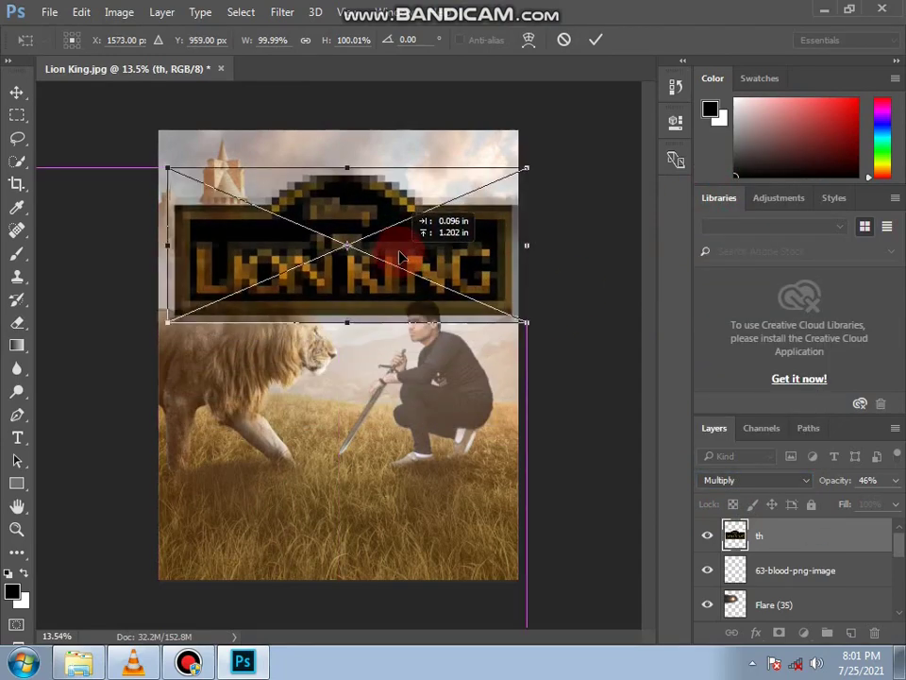
pyautogui.moveTo(394, 372); pyautogui.dragTo(395, 225)
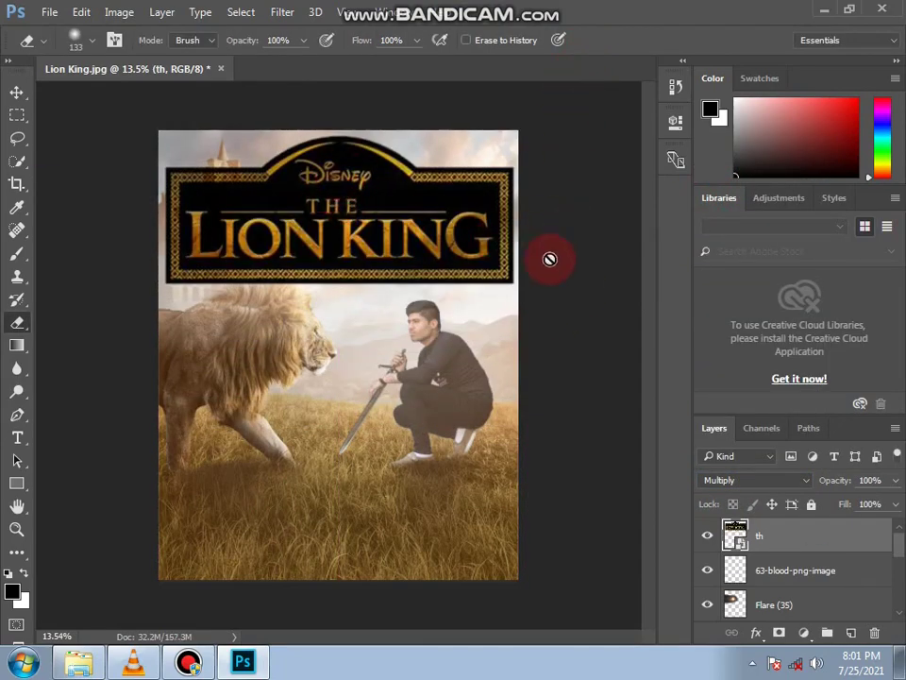
# Switch the title to Screen blending, rasterize it, and erase the dark banner and logo
pyautogui.click(755, 479)
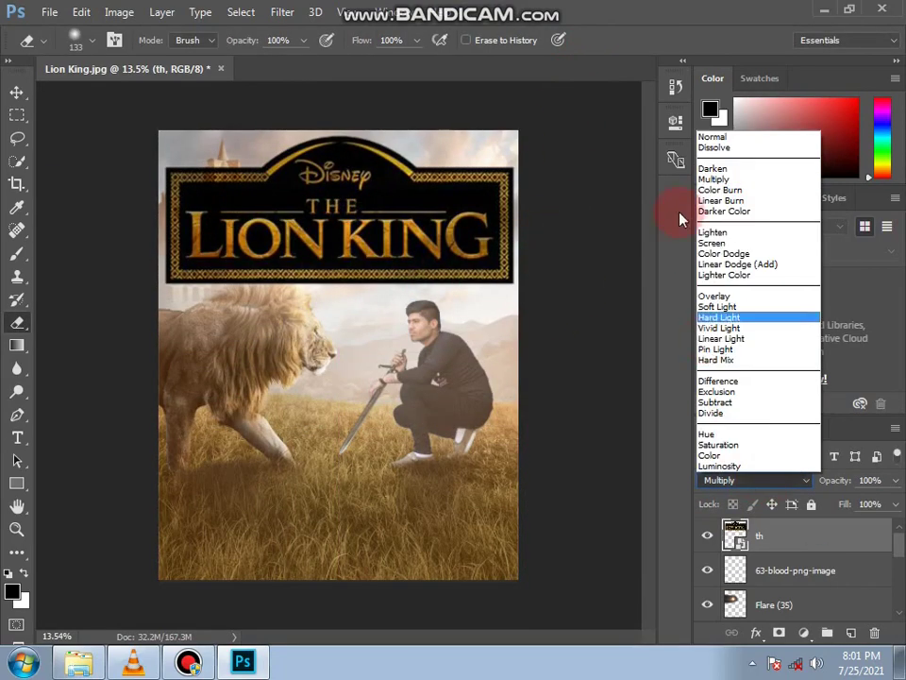
pyautogui.click(722, 242)
pyautogui.click(360, 194)
pyautogui.press('Return')
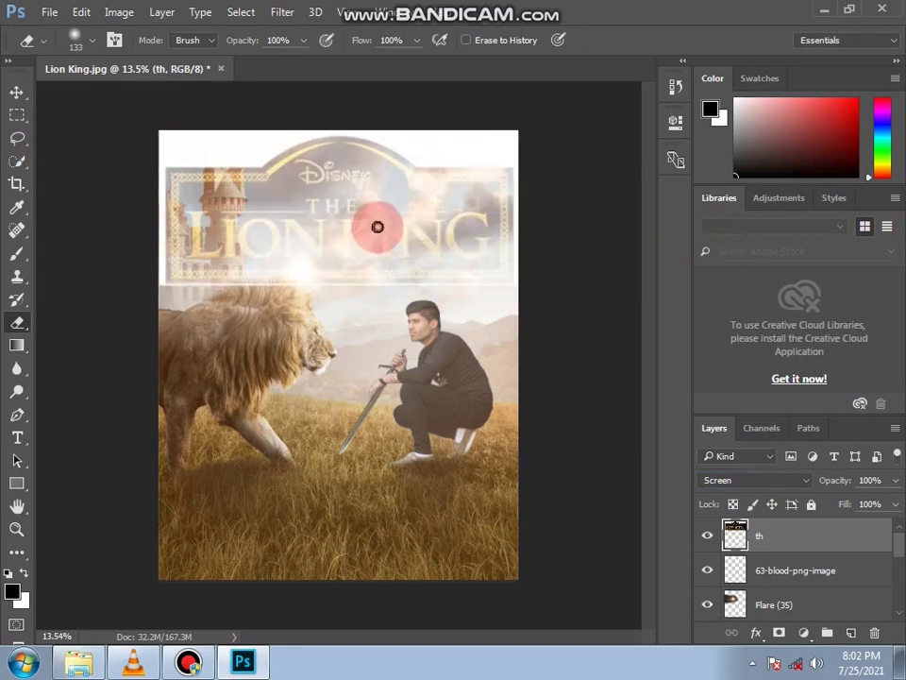
pyautogui.moveTo(376, 224)
pyautogui.mouseDown()
pyautogui.moveTo(405, 157)
pyautogui.moveTo(447, 130)
pyautogui.moveTo(333, 168)
pyautogui.moveTo(213, 178)
pyautogui.moveTo(295, 133)
pyautogui.moveTo(364, 127)
pyautogui.moveTo(431, 142)
pyautogui.moveTo(414, 181)
pyautogui.moveTo(149, 151)
pyautogui.mouseUp()
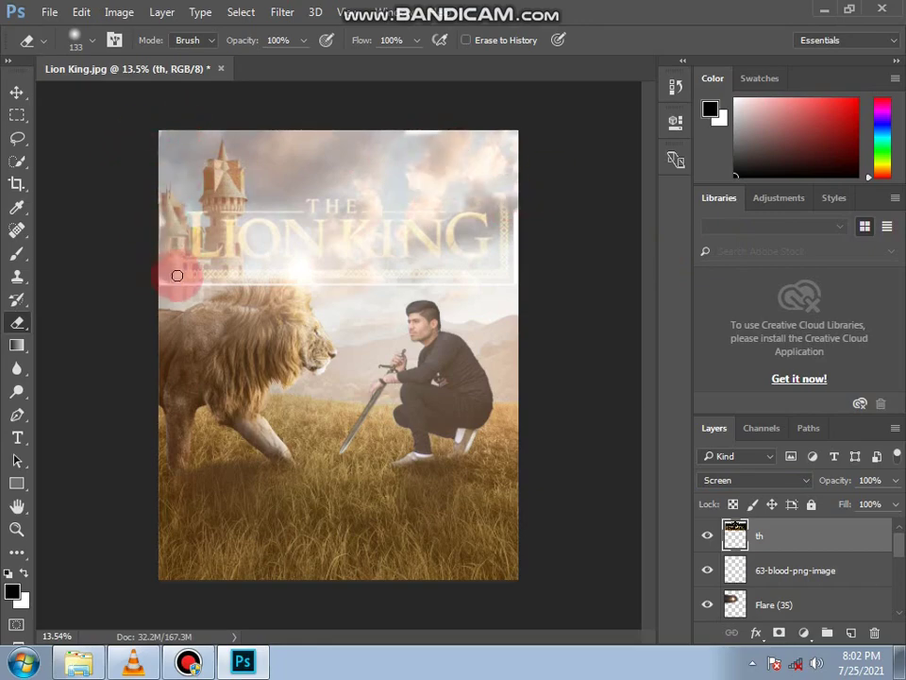
# Adjust the eraser brush, pan across the title and castle, and fit the whole poster in view
pyautogui.scroll(5, 184, 366)
pyautogui.rightClick(223, 356)
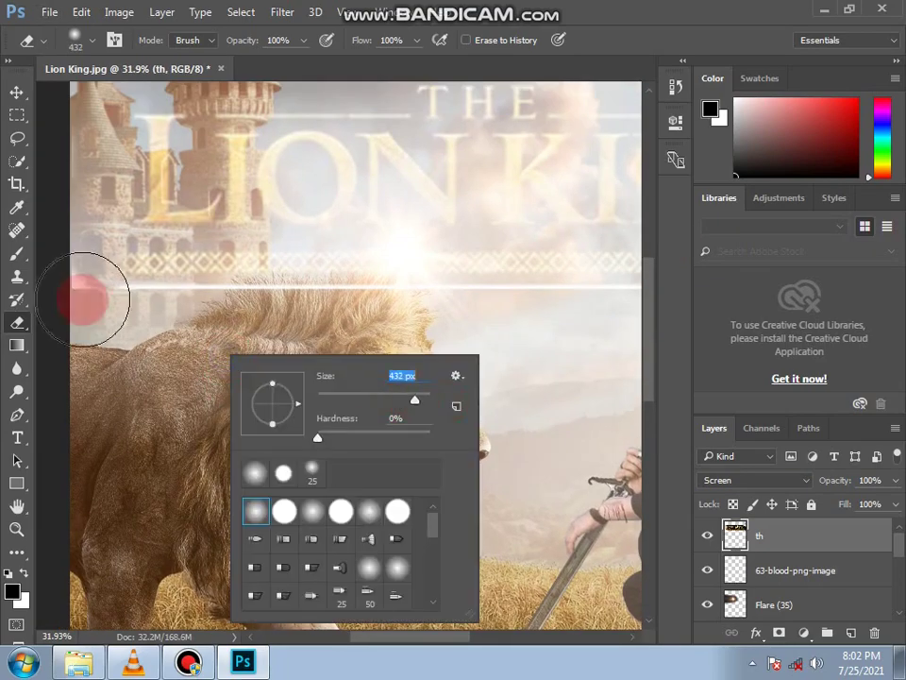
pyautogui.click(84, 298)
pyautogui.hscroll(5, 203, 312)
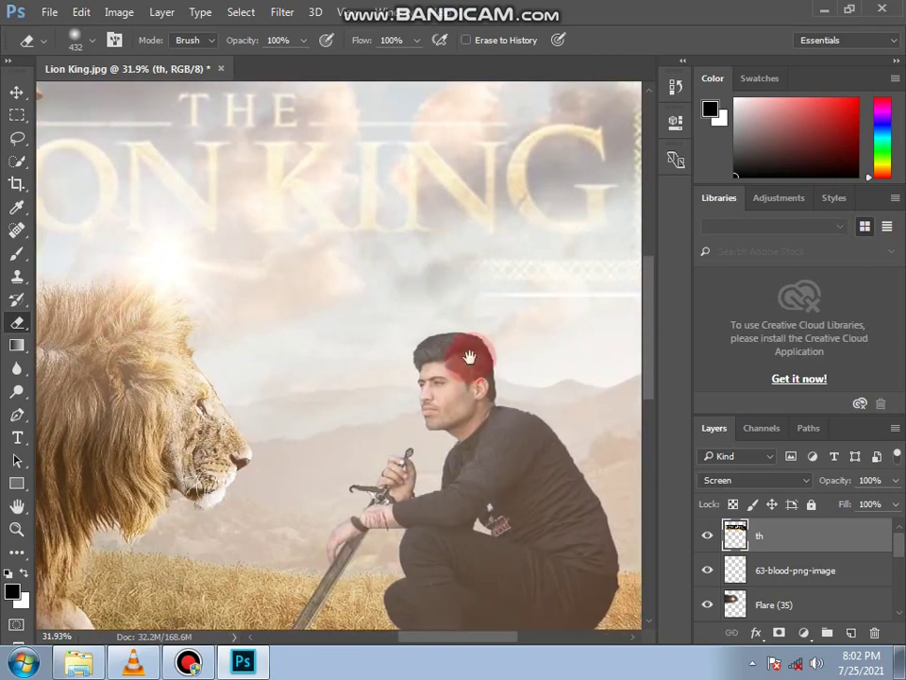
pyautogui.moveTo(469, 357); pyautogui.dragTo(85, 306)
pyautogui.moveTo(252, 176); pyautogui.dragTo(497, 600)
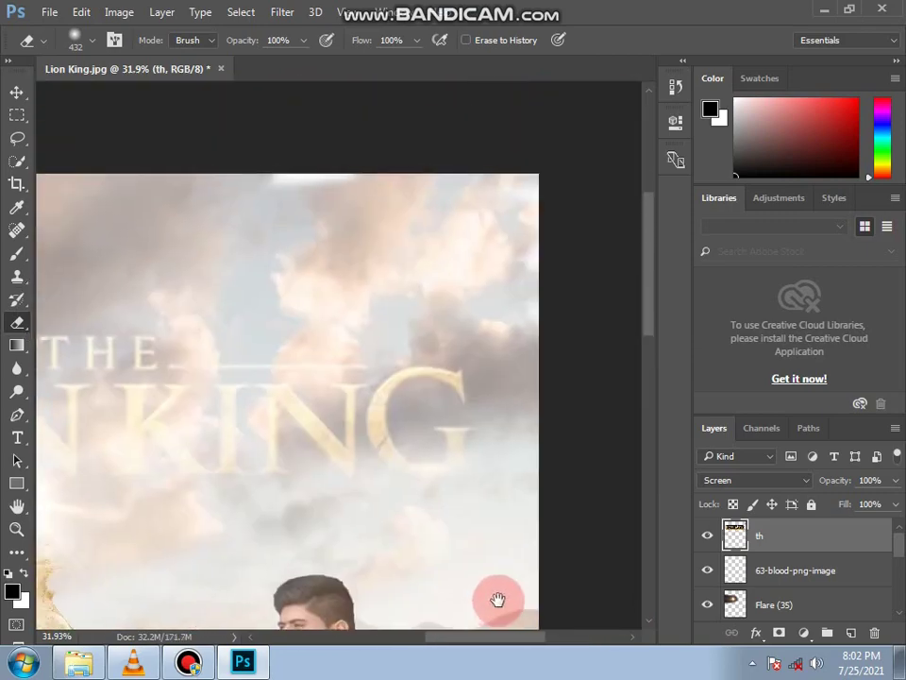
pyautogui.moveTo(246, 204); pyautogui.dragTo(448, 207)
pyautogui.moveTo(298, 236); pyautogui.dragTo(523, 242)
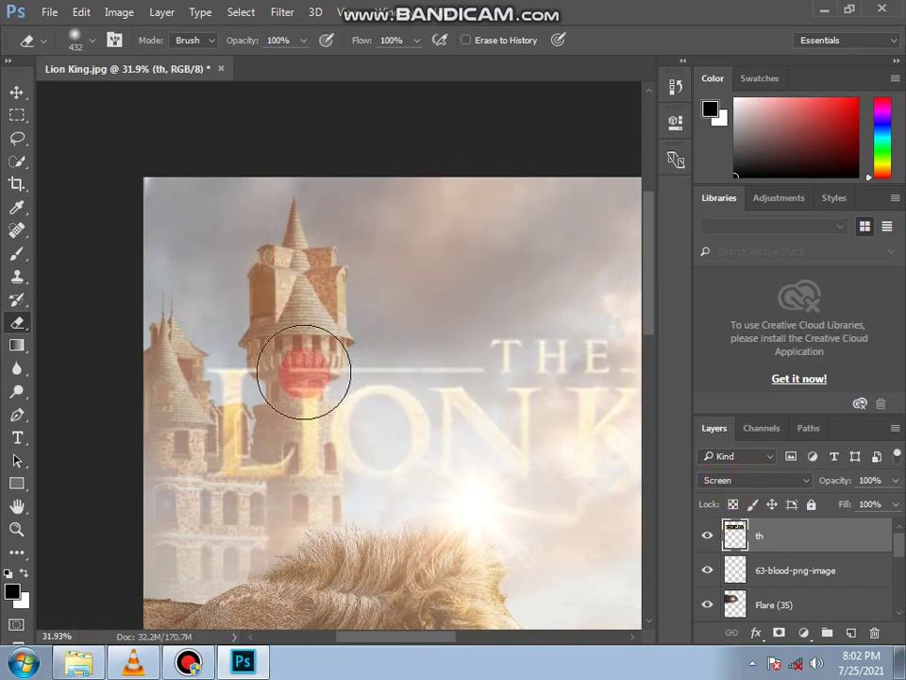
pyautogui.hotkey('ctrl', '0')
# Move the title slightly higher on the poster
pyautogui.press('v')
pyautogui.moveTo(313, 193)
pyautogui.mouseDown()
pyautogui.moveTo(332, 151)
pyautogui.moveTo(329, 133)
pyautogui.mouseUp()
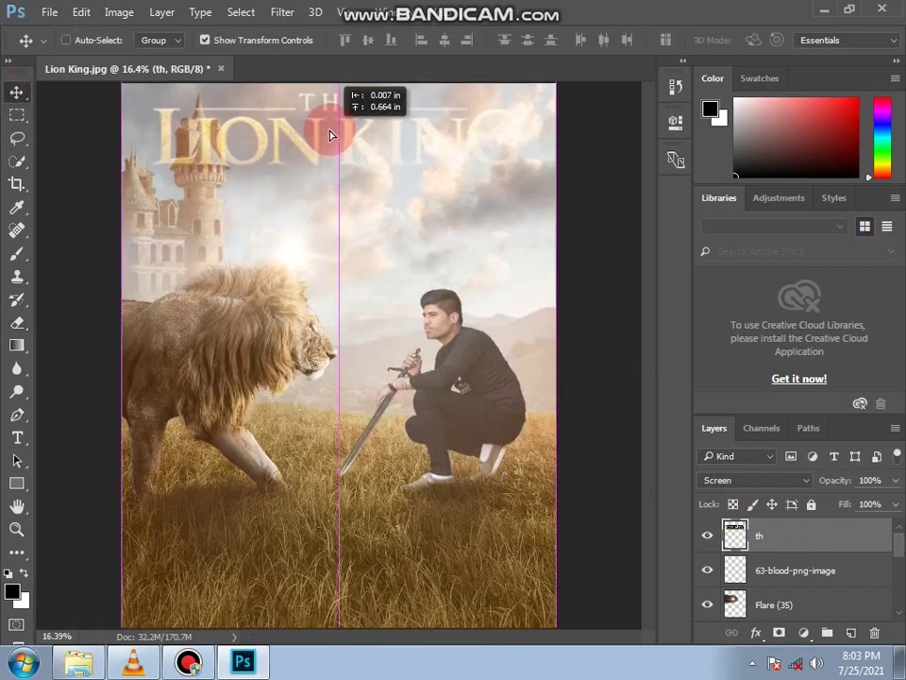
pyautogui.click(378, 243)
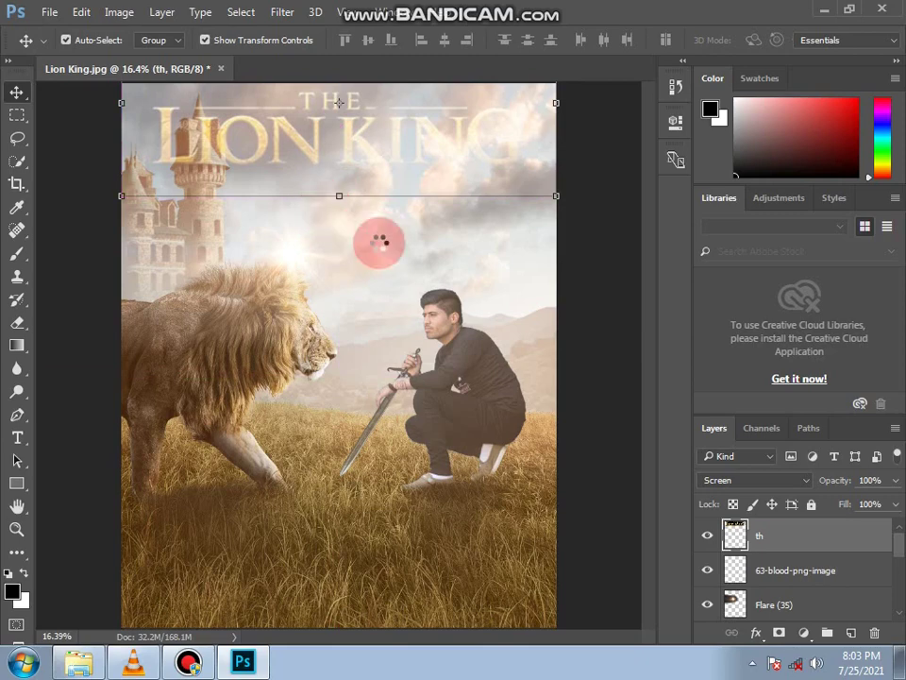
# Apply Camera Raw to the title with Clarity +64, Oranges saturation +100 and Yellows +98
pyautogui.hotkey('ctrl', 'shift', 'a')
pyautogui.click(843, 532)
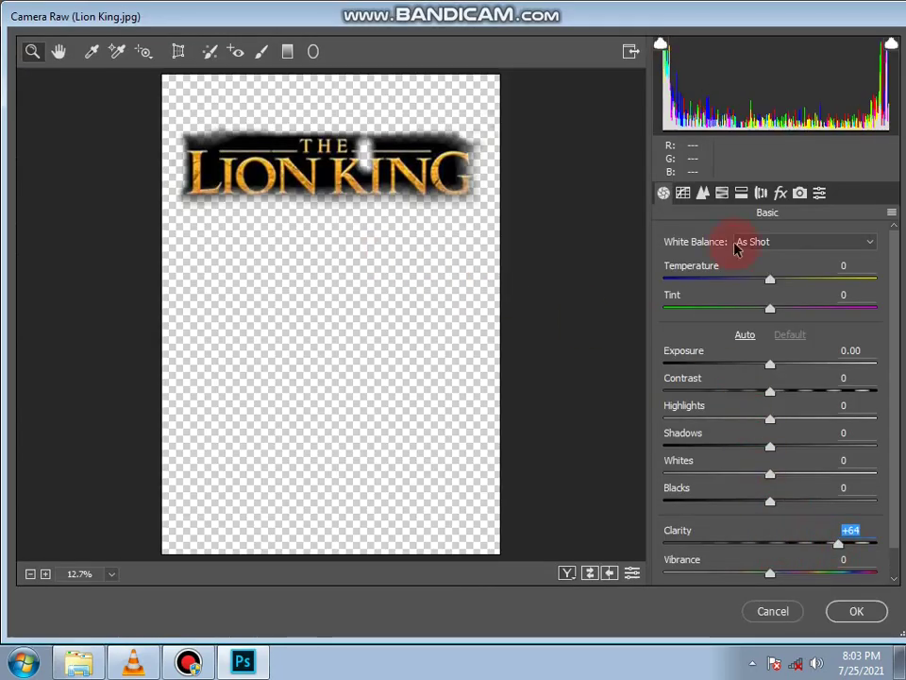
pyautogui.click(721, 193)
pyautogui.click(727, 267)
pyautogui.moveTo(878, 389); pyautogui.dragTo(847, 385)
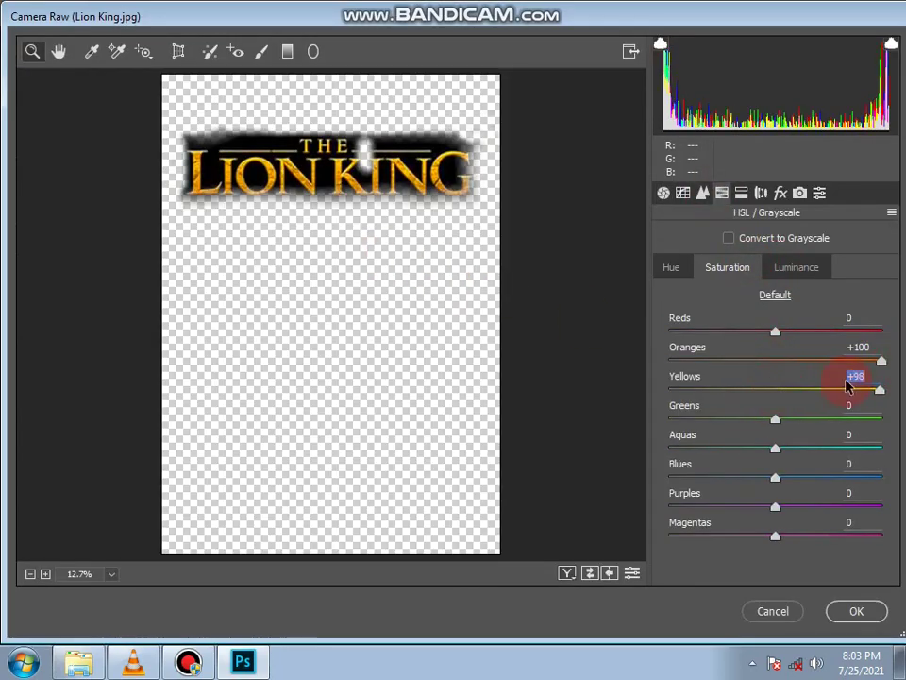
pyautogui.click(859, 615)
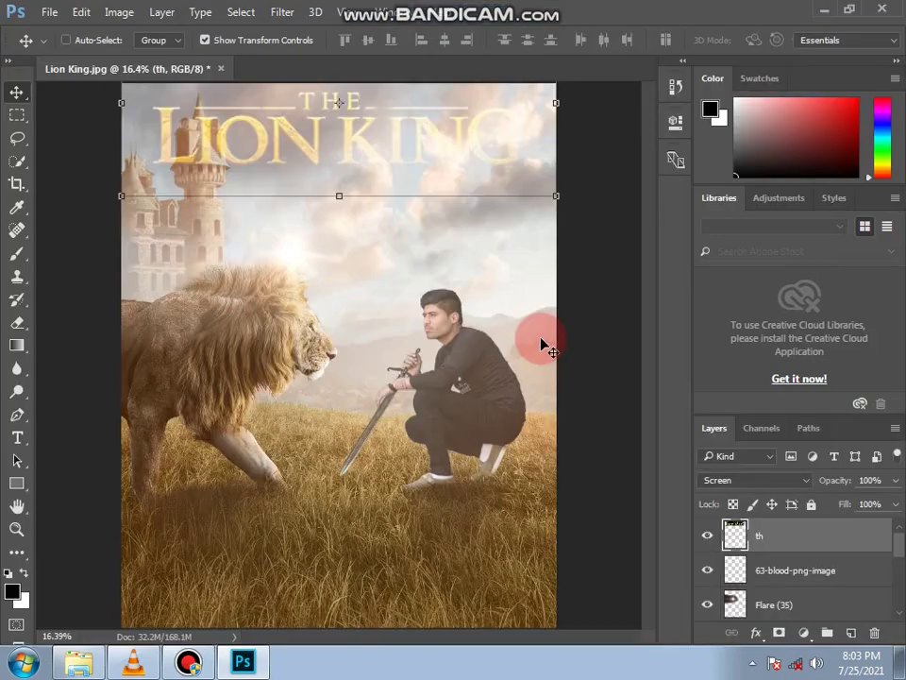
# Shrink the title to about 93% and nudge it slightly right and down
pyautogui.moveTo(556, 196); pyautogui.dragTo(526, 180)
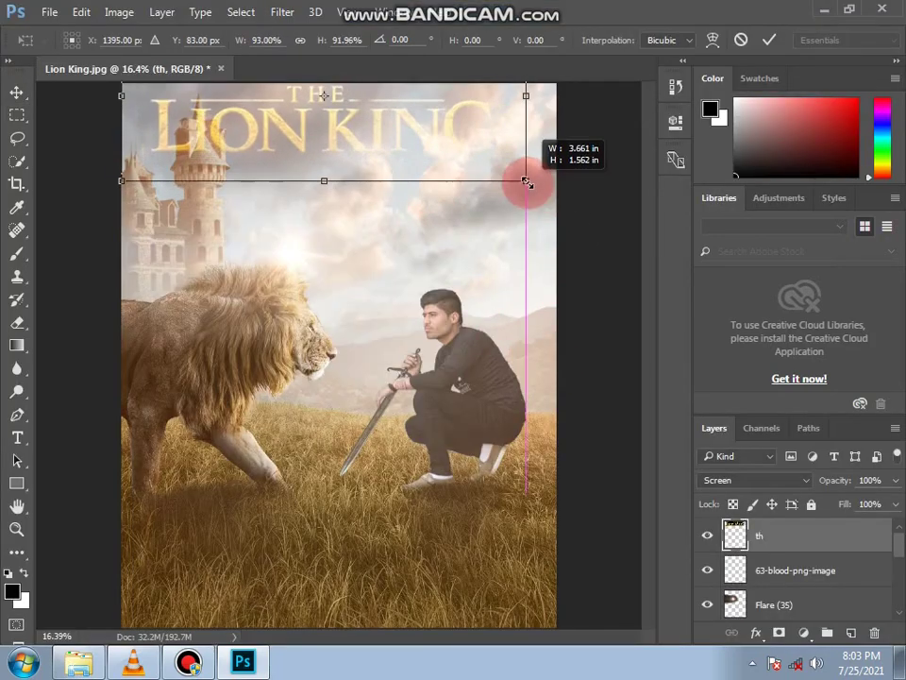
pyautogui.scroll(-1, 559, 382)
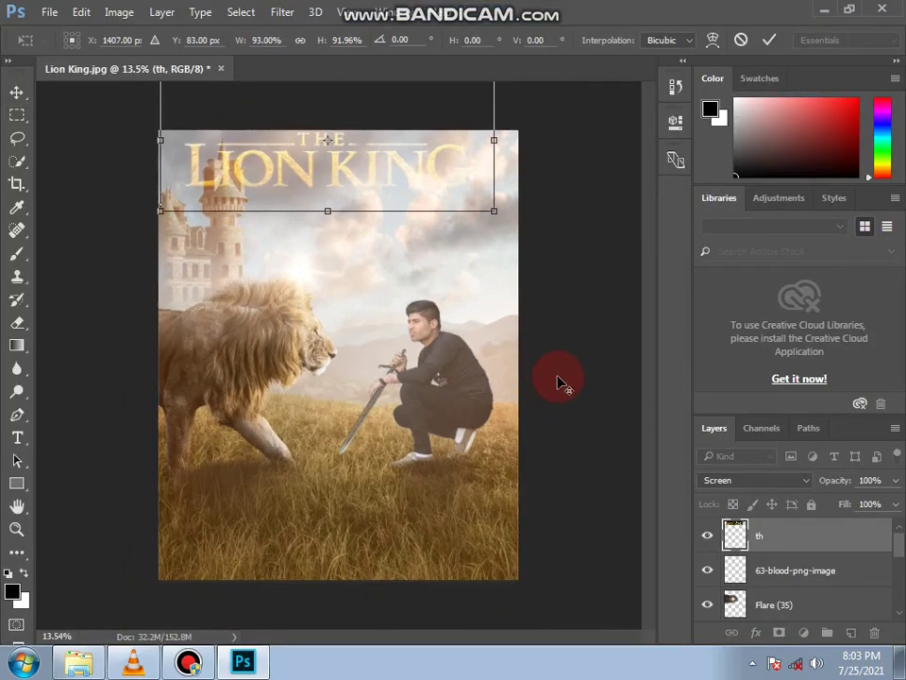
pyautogui.moveTo(411, 185); pyautogui.dragTo(415, 191)
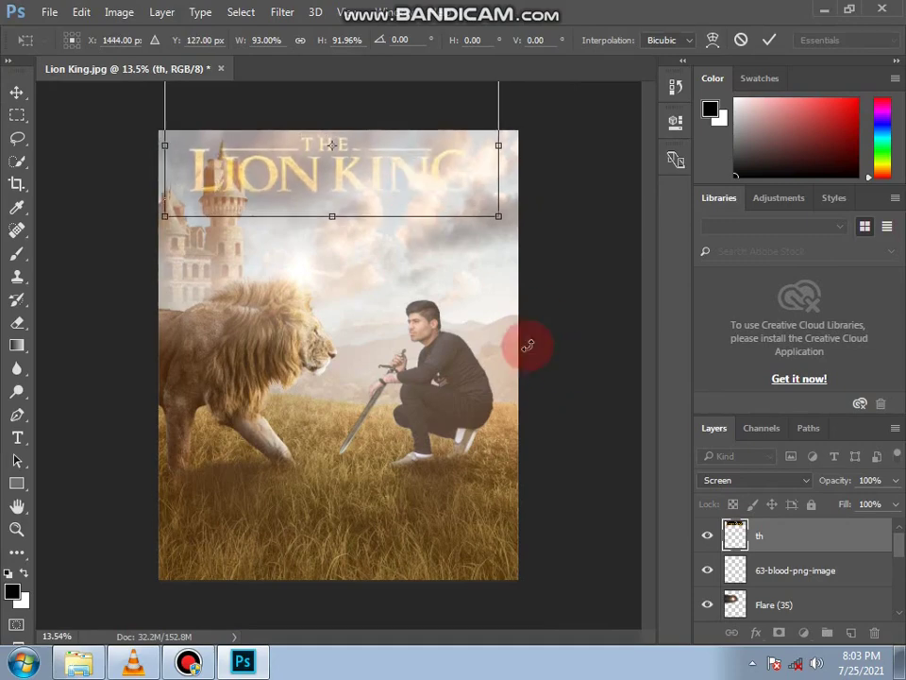
# Open F: > photo > KGF2 in Explorer and drag the 'KGF 2 credit' image toward Photoshop
pyautogui.click(68, 665)
pyautogui.click(77, 411)
pyautogui.doubleClick(660, 128)
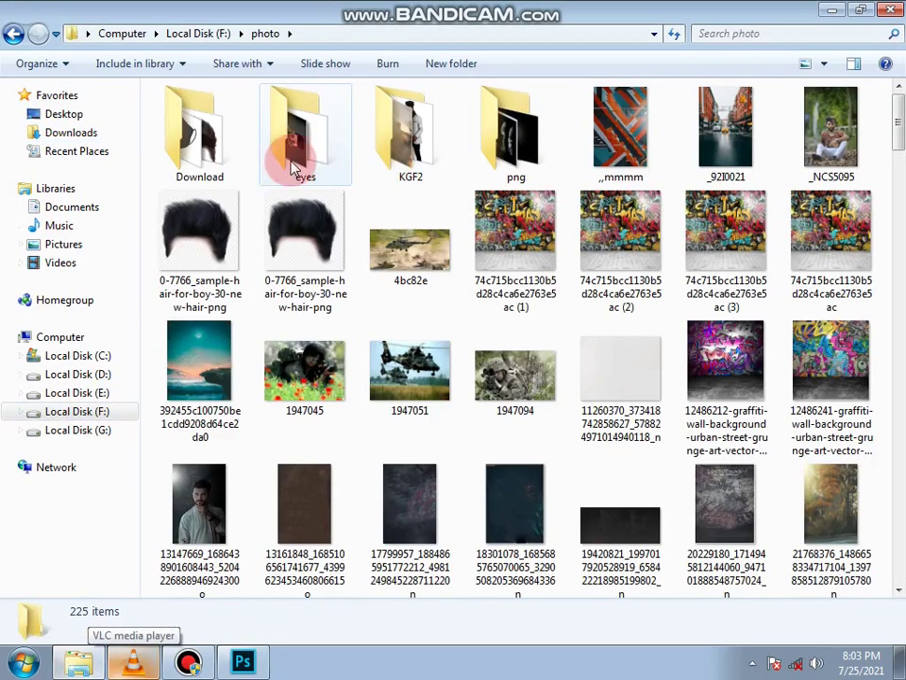
pyautogui.doubleClick(385, 132)
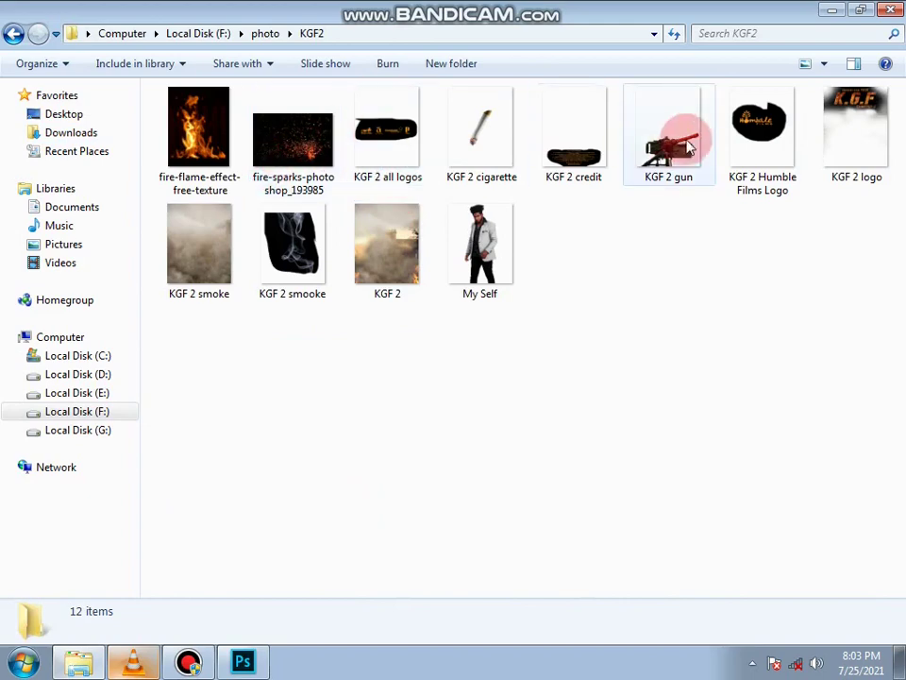
pyautogui.moveTo(573, 141); pyautogui.dragTo(297, 558)
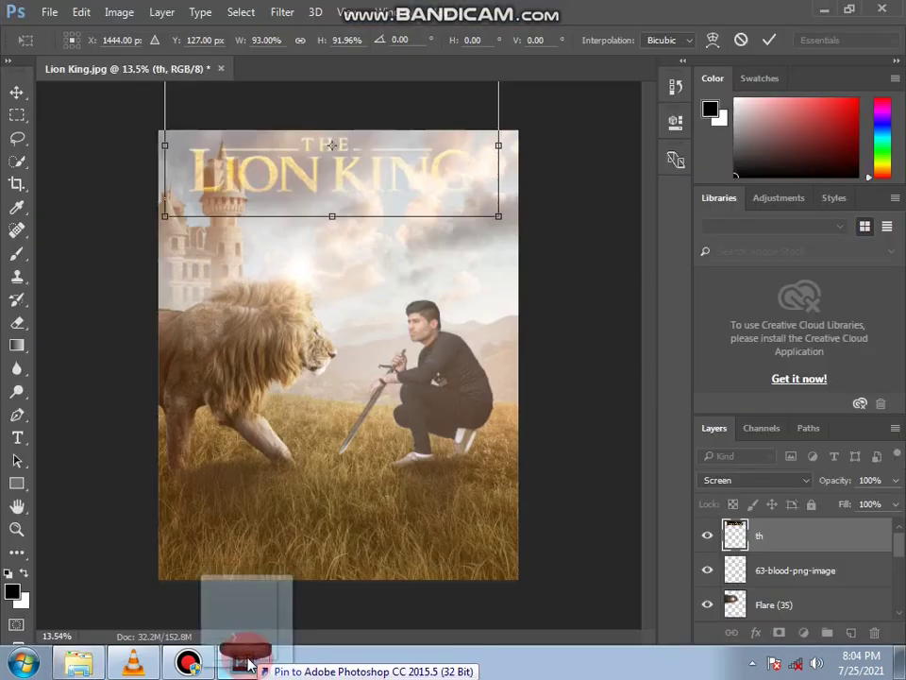
# Place the KGF 2 credit block in Screen mode, enlarged to about 106%, at the poster bottom
pyautogui.moveTo(63, 668); pyautogui.dragTo(310, 507)
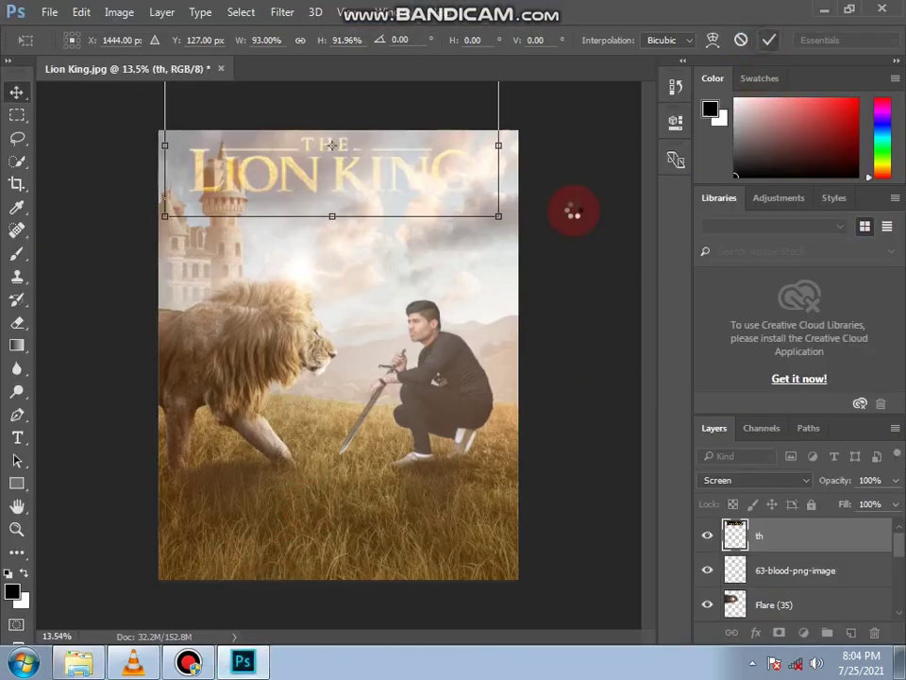
pyautogui.moveTo(573, 213); pyautogui.dragTo(293, 505)
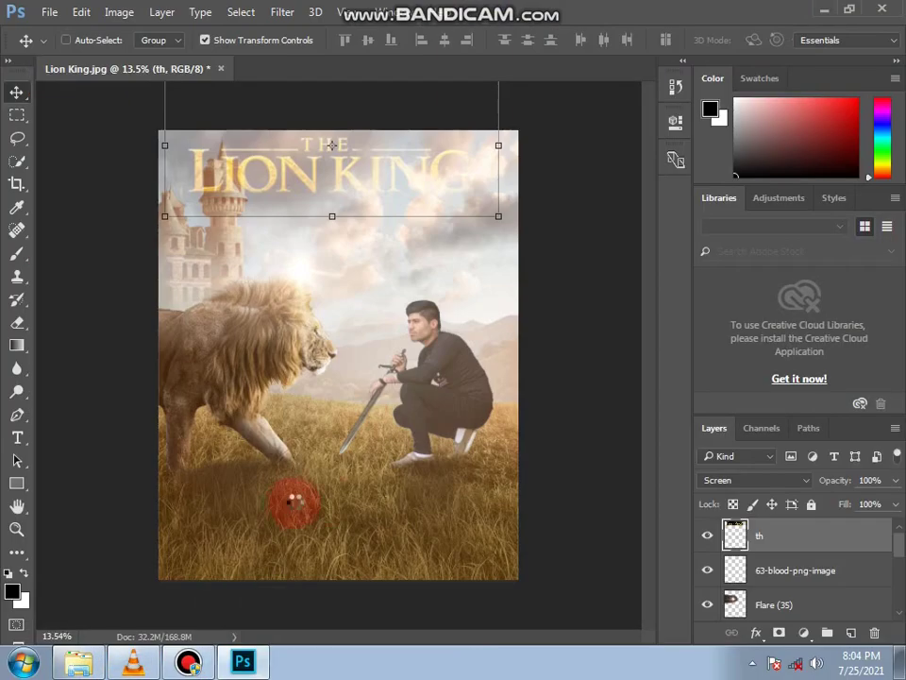
pyautogui.click(755, 479)
pyautogui.click(745, 243)
pyautogui.moveTo(427, 531); pyautogui.dragTo(420, 518)
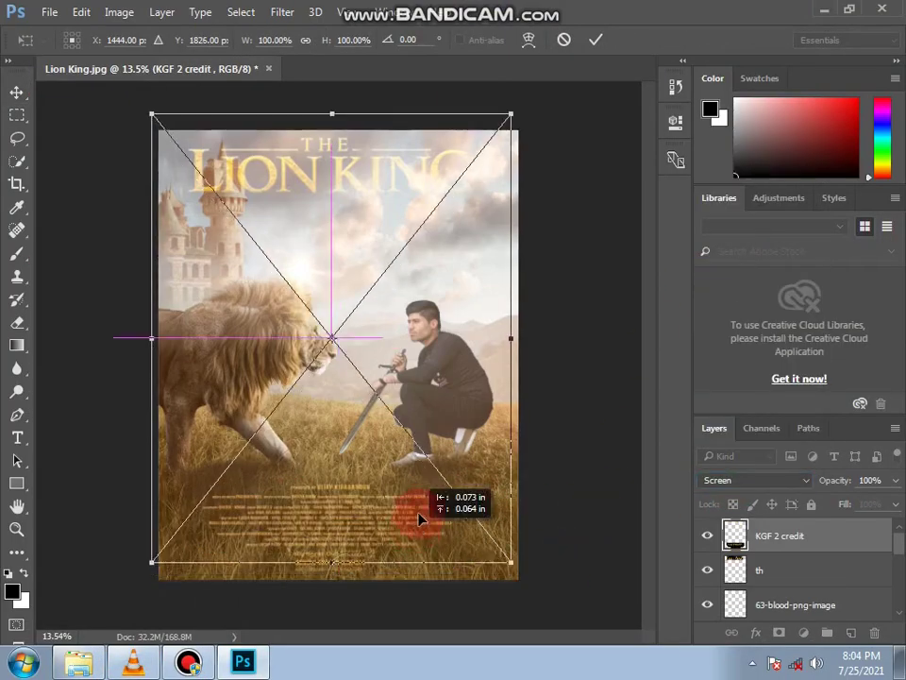
pyautogui.moveTo(511, 562); pyautogui.dragTo(540, 577)
pyautogui.moveTo(483, 564)
pyautogui.mouseDown()
pyautogui.moveTo(470, 552)
pyautogui.moveTo(493, 540)
pyautogui.mouseUp()
pyautogui.click(595, 40)
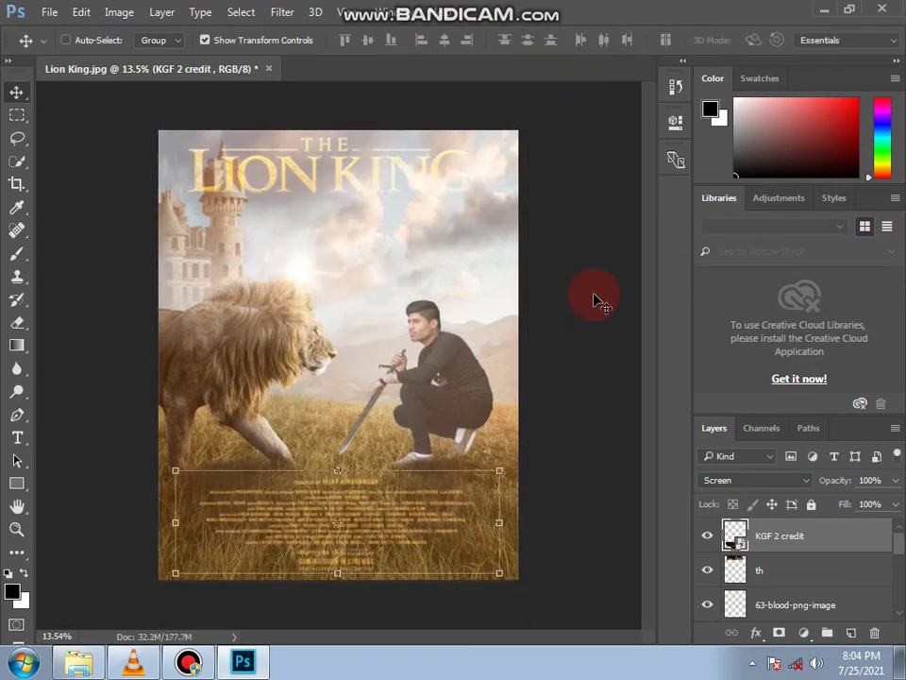
pyautogui.scroll(-1, 791, 572)
pyautogui.scroll(-3, 786, 579)
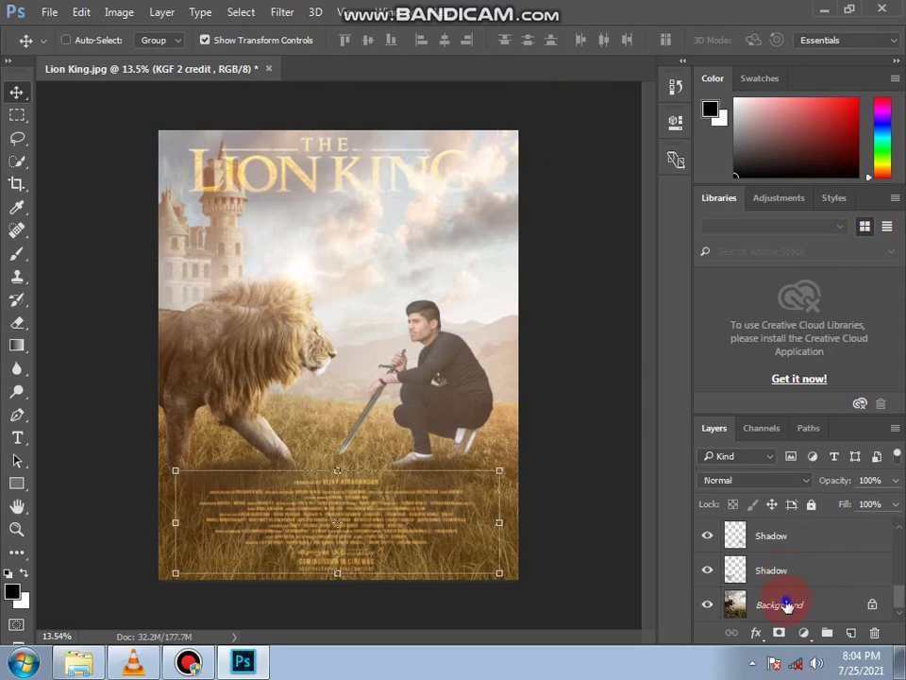
pyautogui.rightClick(786, 605)
# Flatten the image and in Camera Raw raise clarity, contrast +9, shadows and highlights +14
pyautogui.click(775, 520)
pyautogui.click(281, 12)
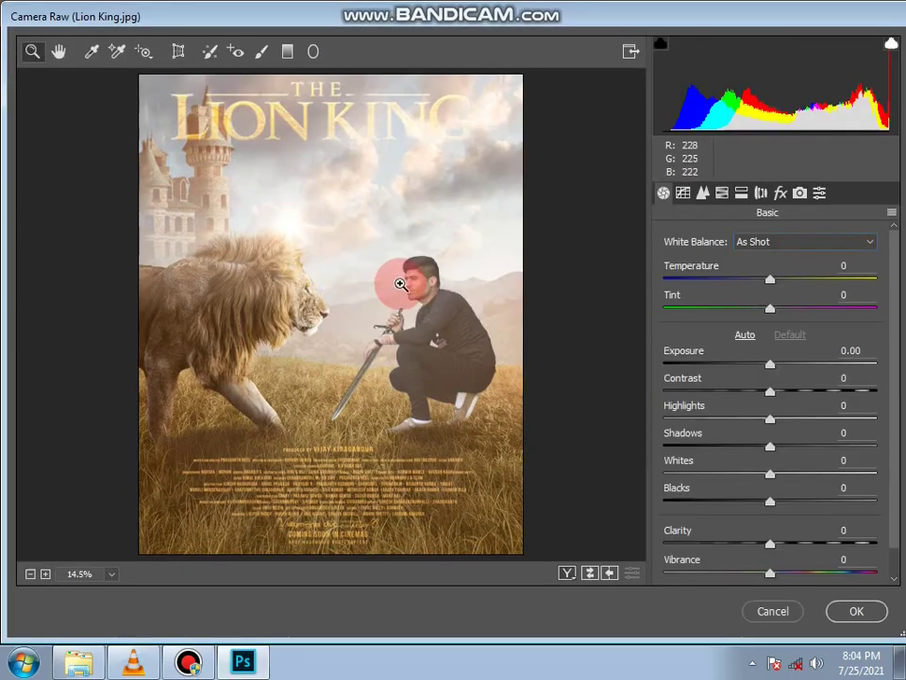
pyautogui.moveTo(776, 543); pyautogui.dragTo(780, 543)
pyautogui.moveTo(771, 391); pyautogui.dragTo(780, 390)
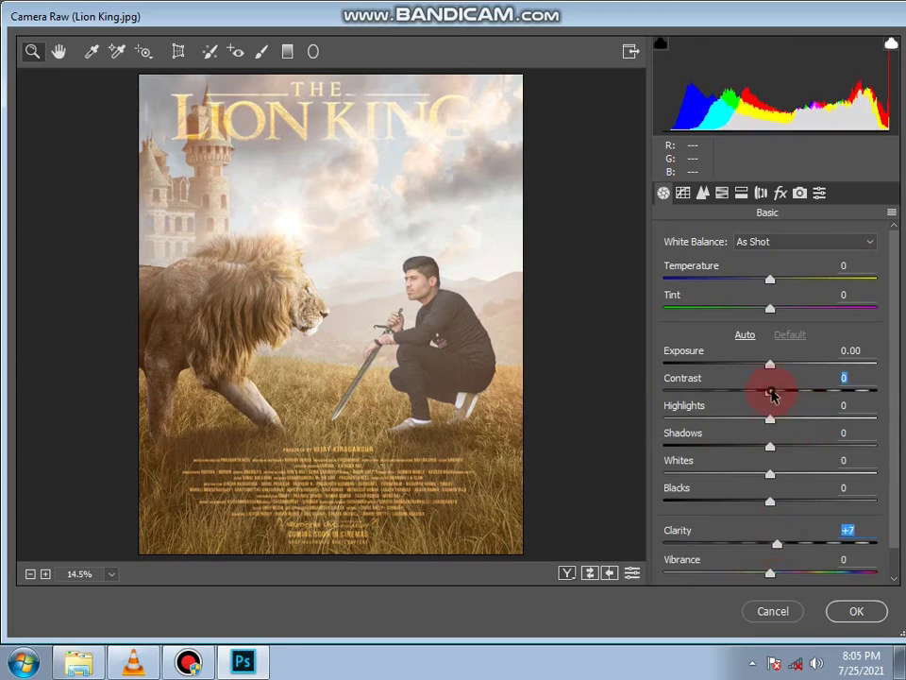
pyautogui.moveTo(770, 446)
pyautogui.mouseDown()
pyautogui.moveTo(780, 449)
pyautogui.moveTo(785, 418)
pyautogui.mouseUp()
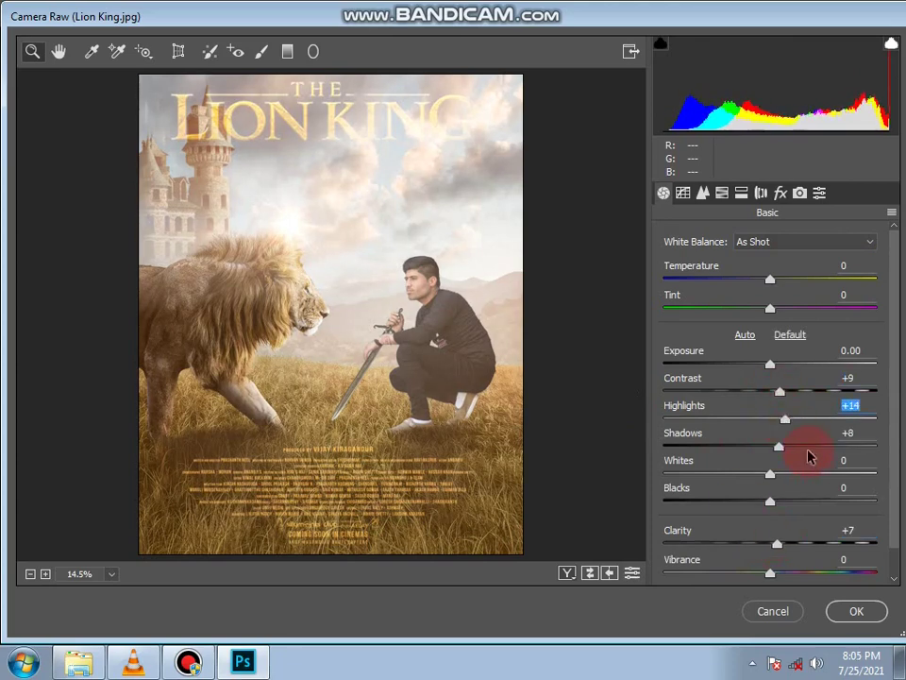
pyautogui.moveTo(770, 473); pyautogui.dragTo(774, 474)
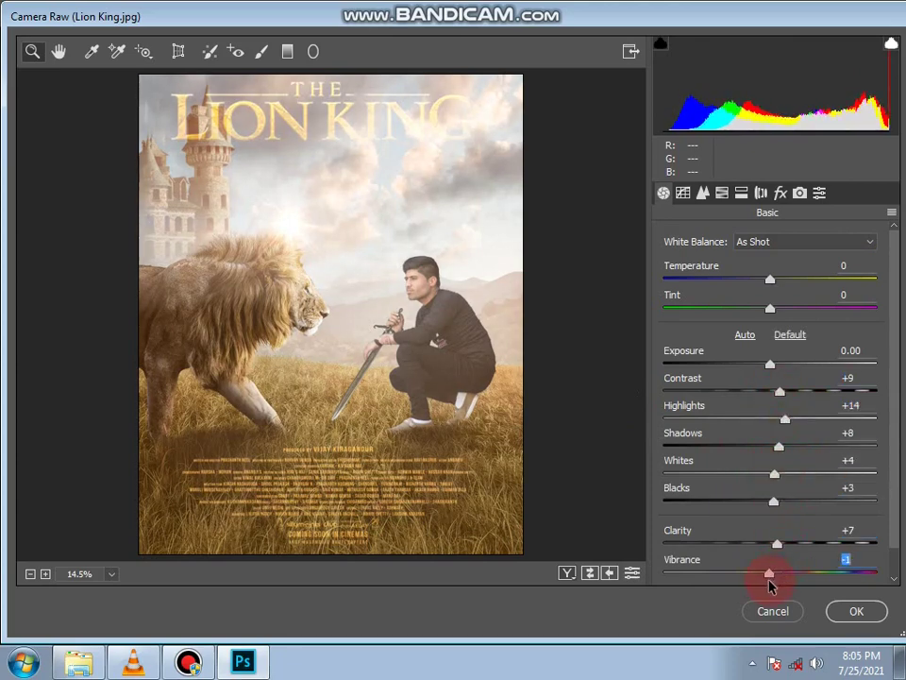
# Add a -22 dark vignette in Camera Raw and apply the colour grade
pyautogui.click(722, 192)
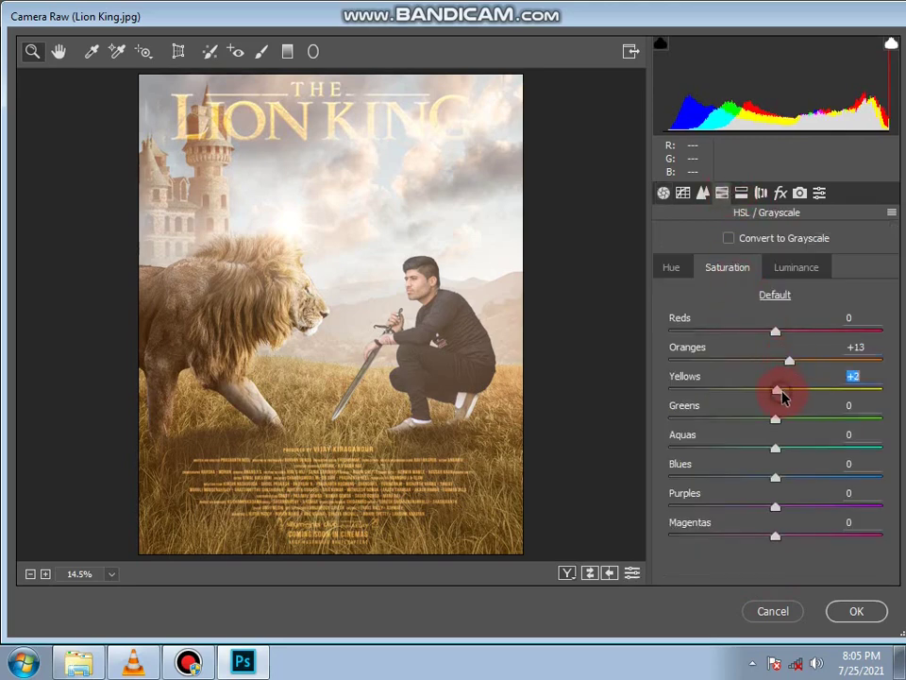
pyautogui.click(799, 265)
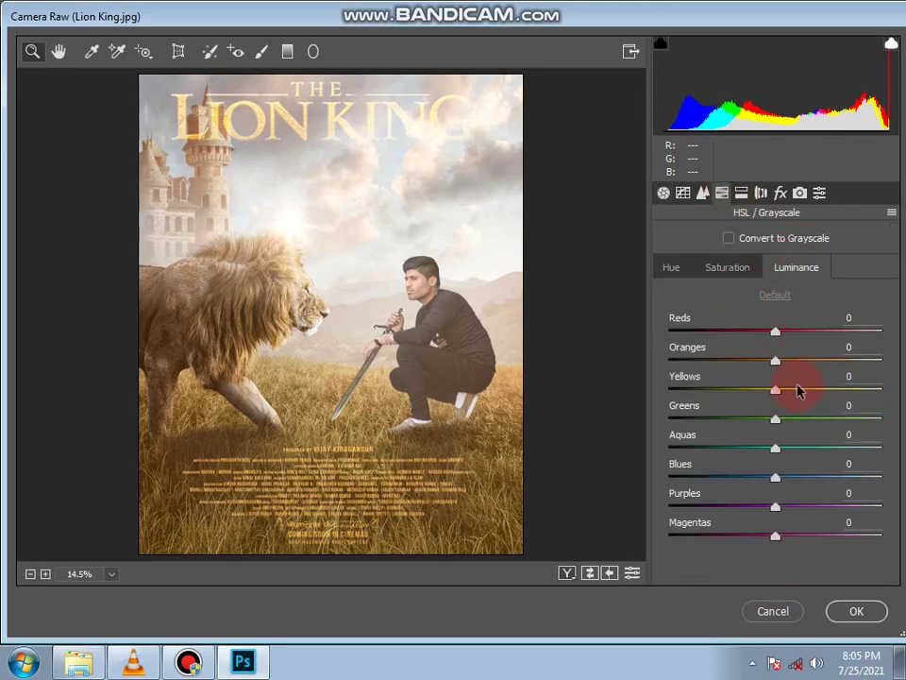
pyautogui.click(779, 192)
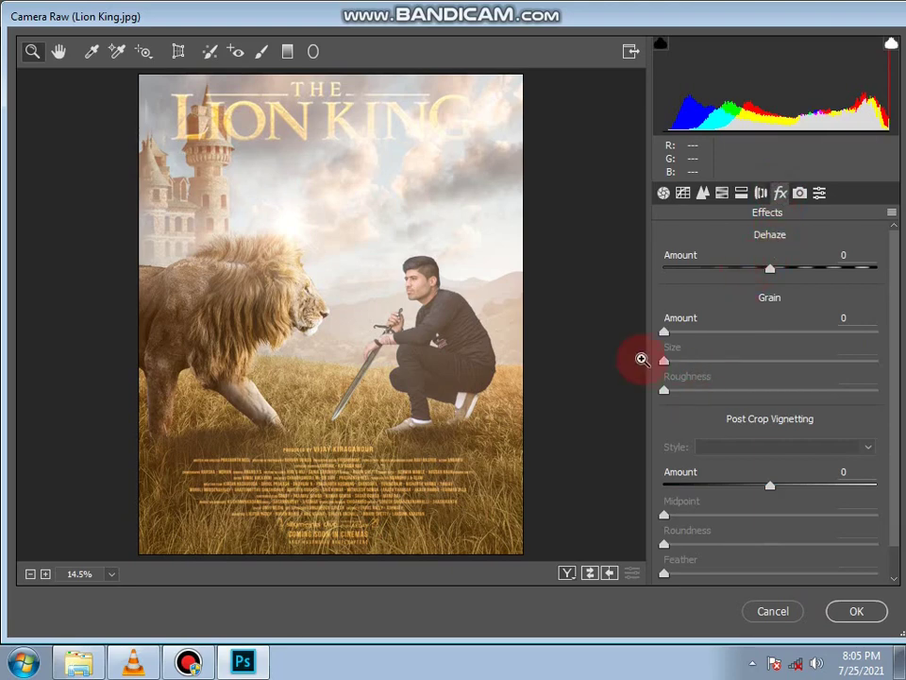
pyautogui.moveTo(769, 487); pyautogui.dragTo(759, 490)
pyautogui.click(746, 486)
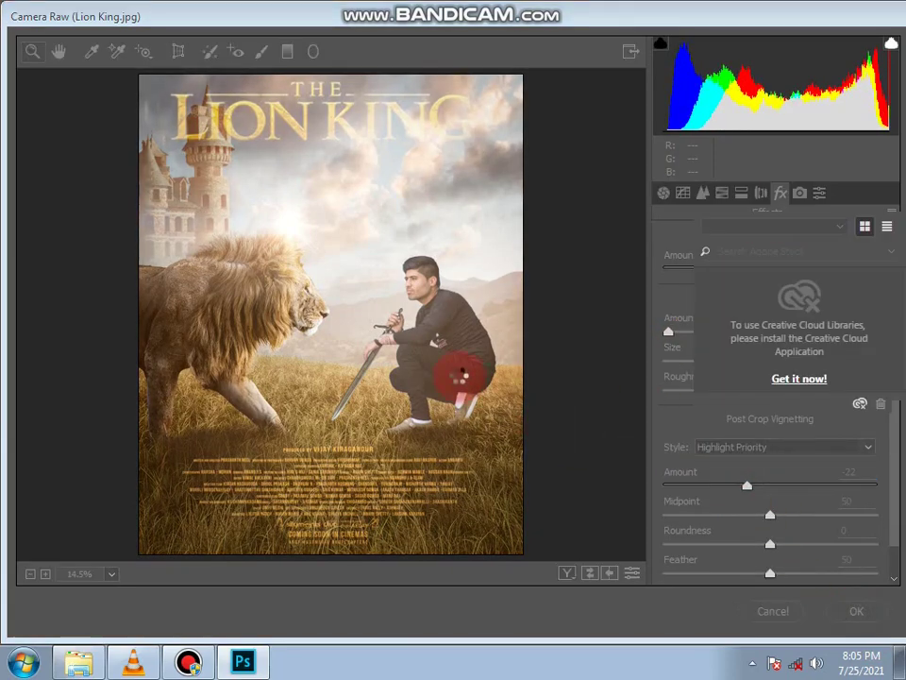
pyautogui.press('Return')
# Save the poster under a new name, choosing Local Disk (C:) as the location
pyautogui.click(21, 13)
pyautogui.click(68, 209)
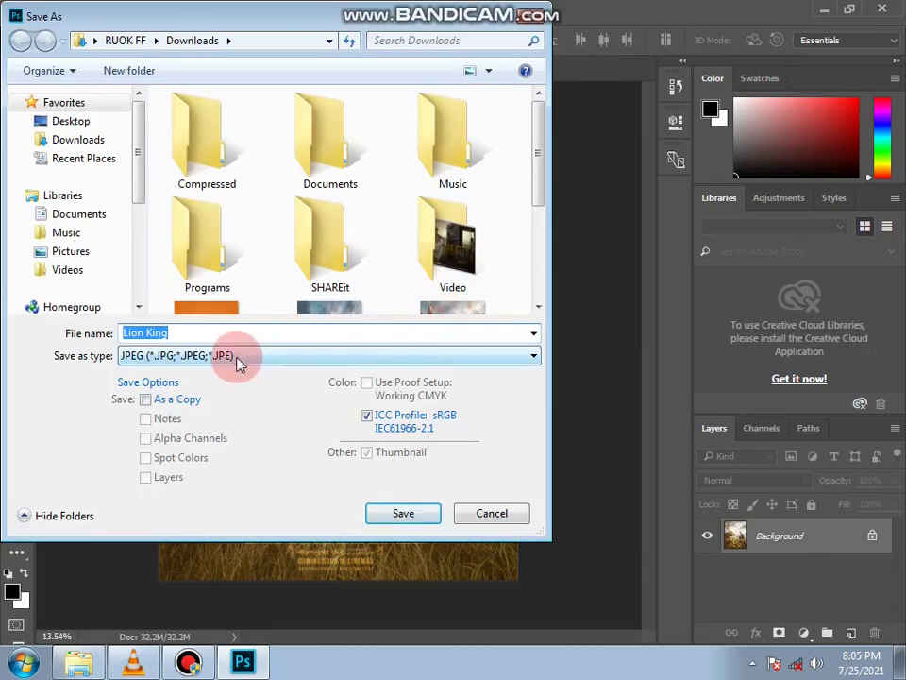
pyautogui.scroll(-2, 111, 273)
pyautogui.click(109, 260)
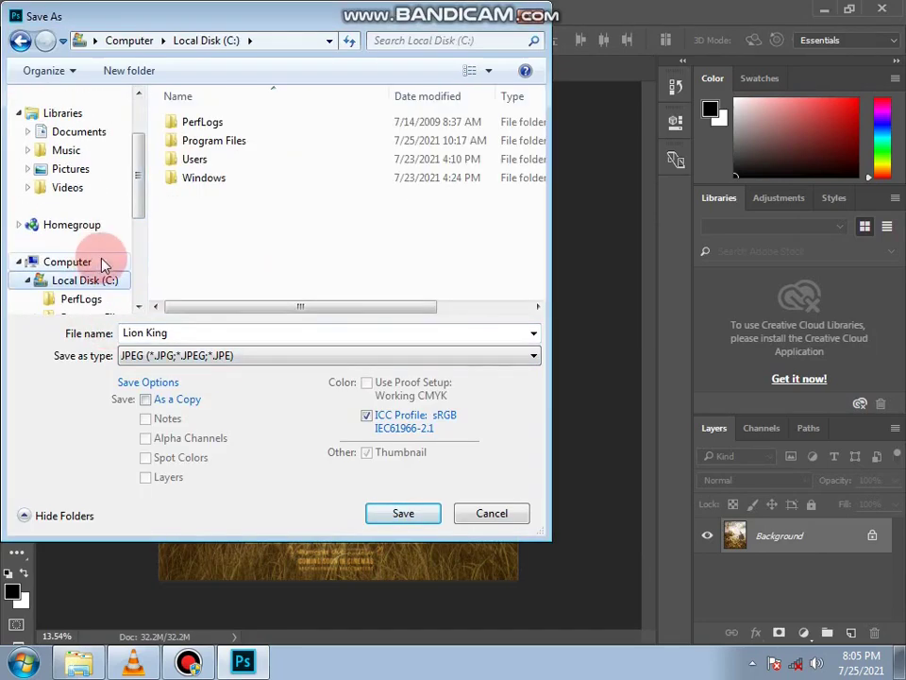